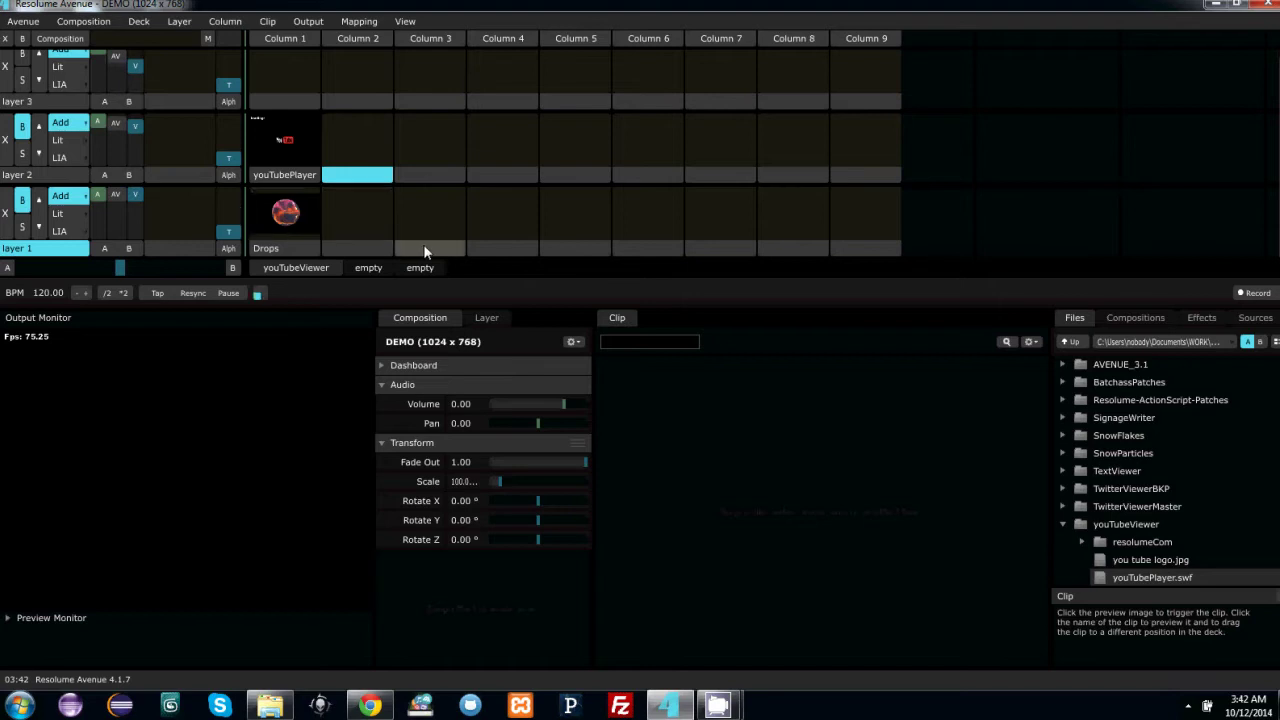
# Place youTubePlayer.swf in layer 2's Column 1 slot and trigger it so the YouTube logo shows
pyautogui.moveTo(1078, 572); pyautogui.dragTo(283, 160)
pyautogui.click(283, 150)
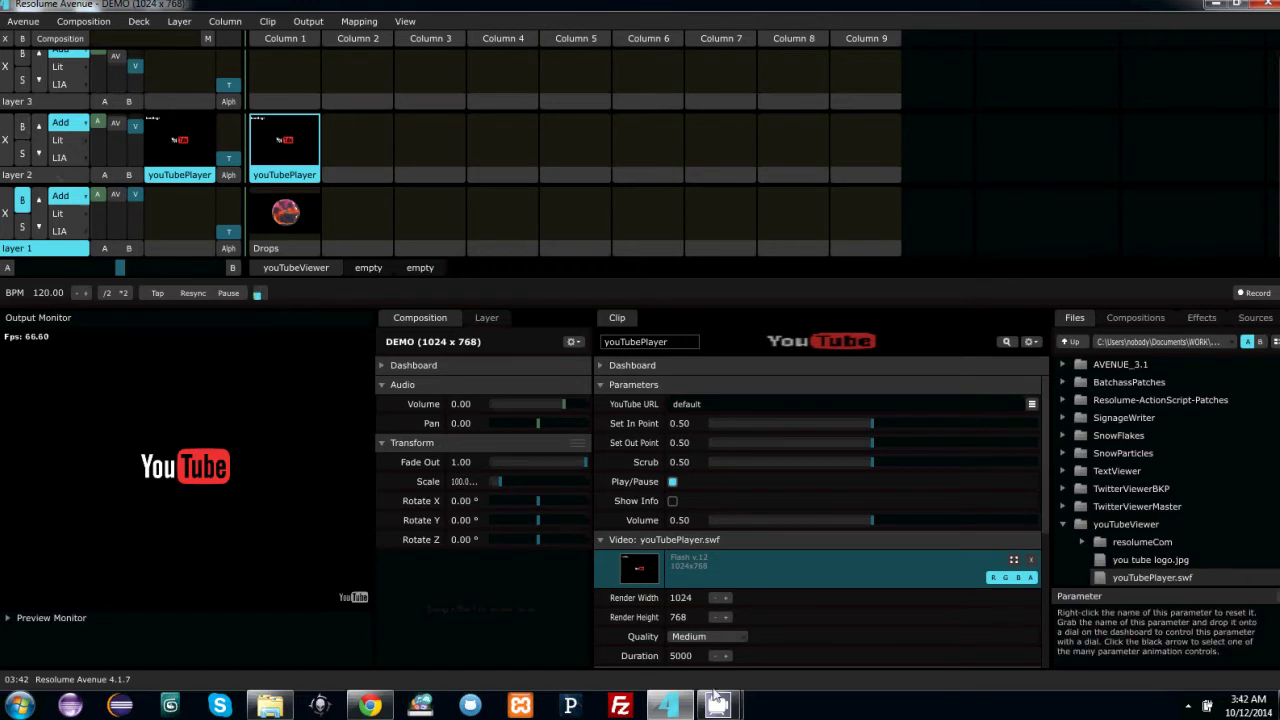
# Search YouTube for 'bruce lee ping pong' and open 'Bruce Lee- Ping Pong (Full Version)'
pyautogui.click(372, 706)
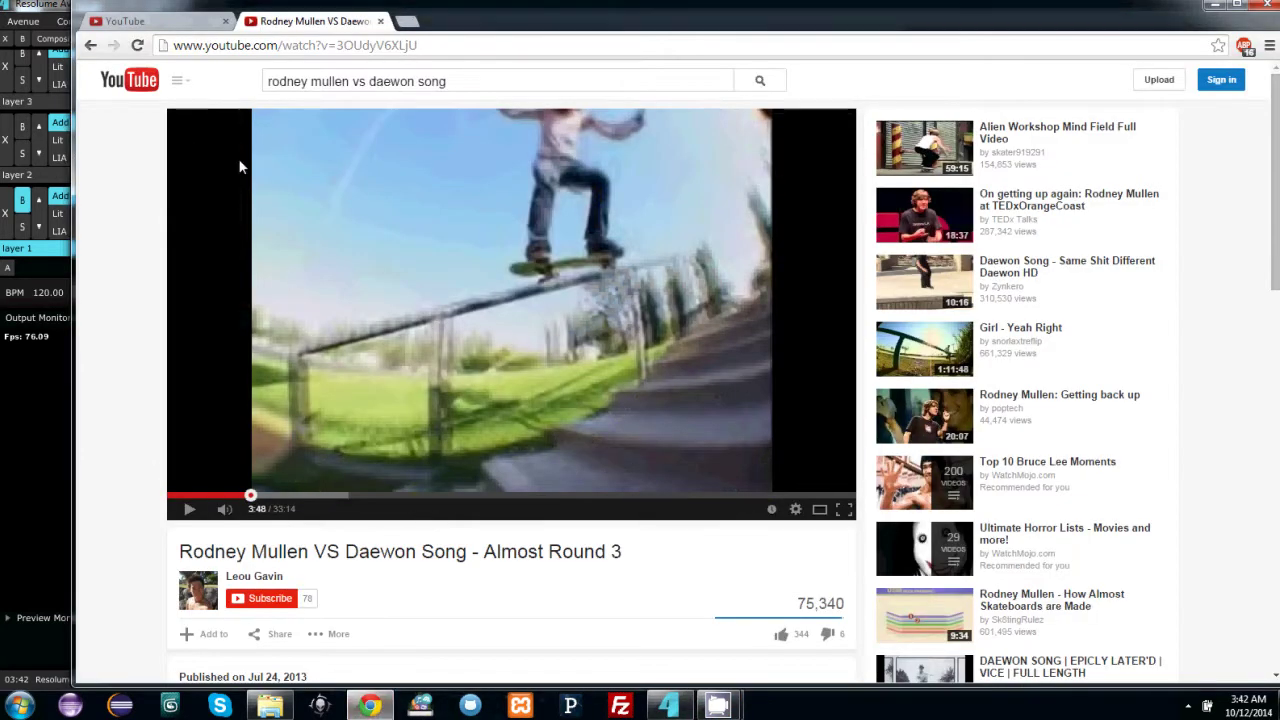
pyautogui.click(167, 27)
pyautogui.click(297, 86)
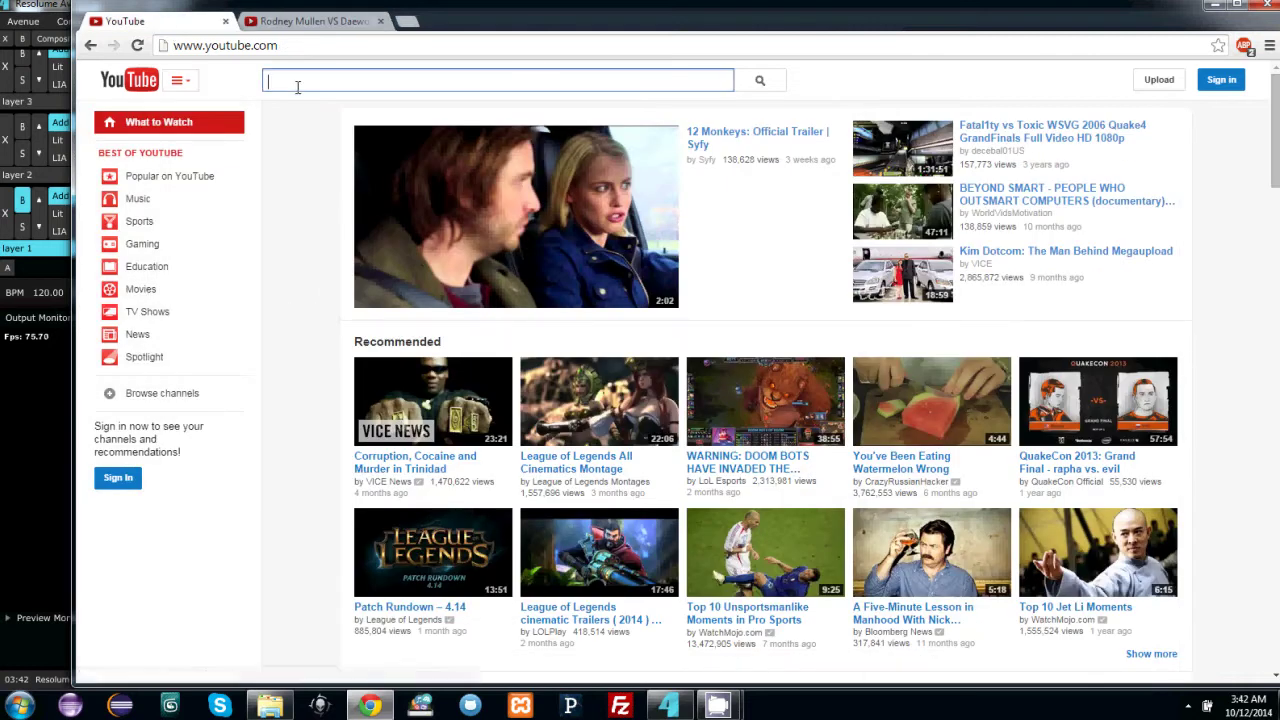
pyautogui.write('b')
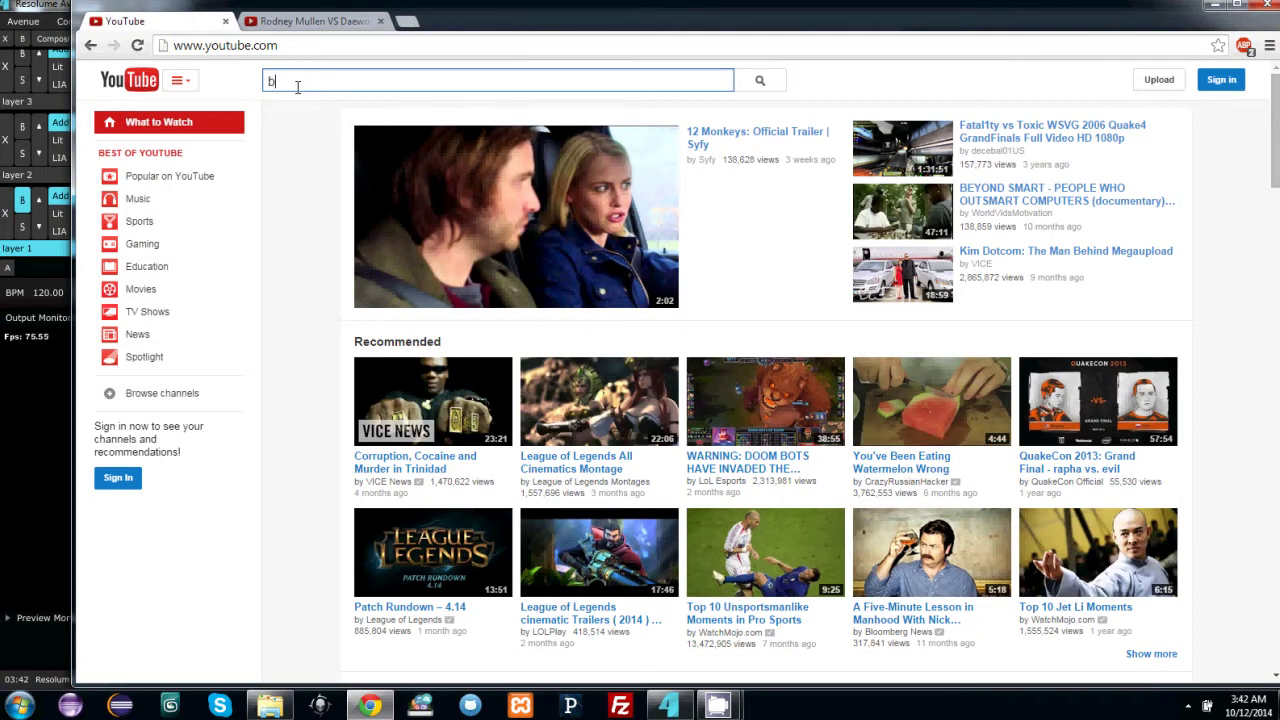
pyautogui.write('ruce lee ping')
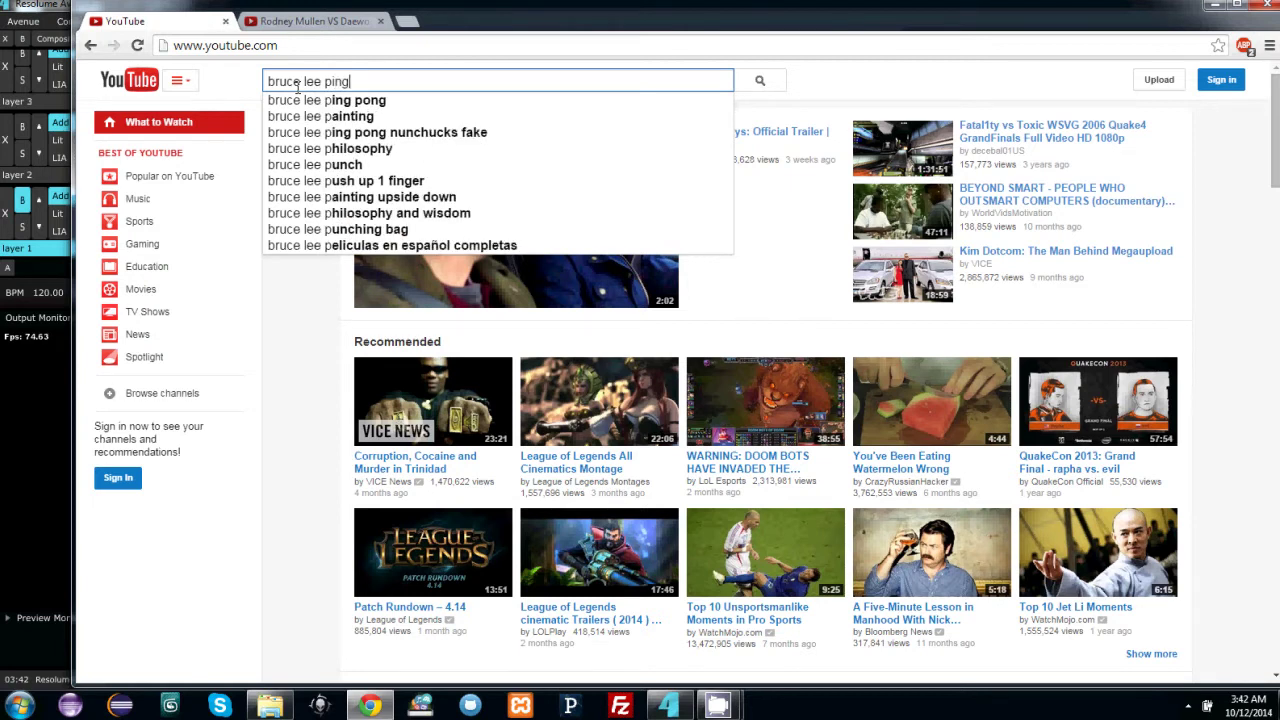
pyautogui.write(' pong')
pyautogui.press('Return')
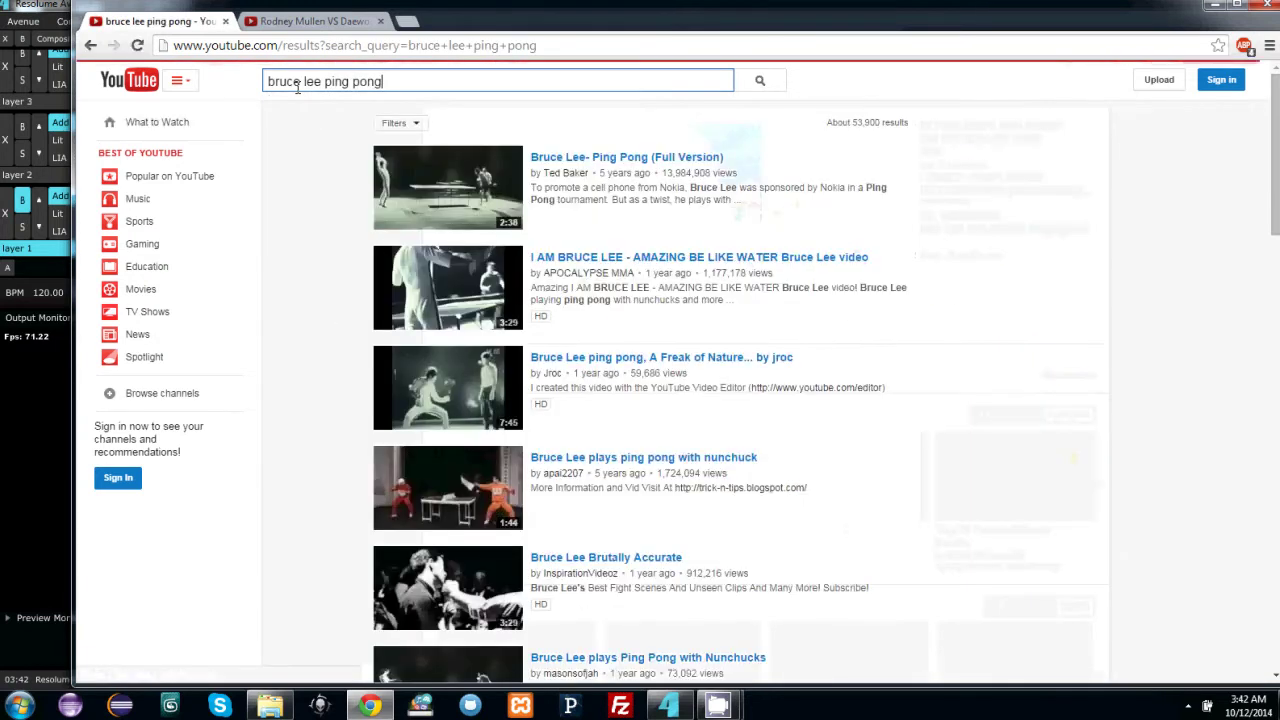
pyautogui.click(686, 163)
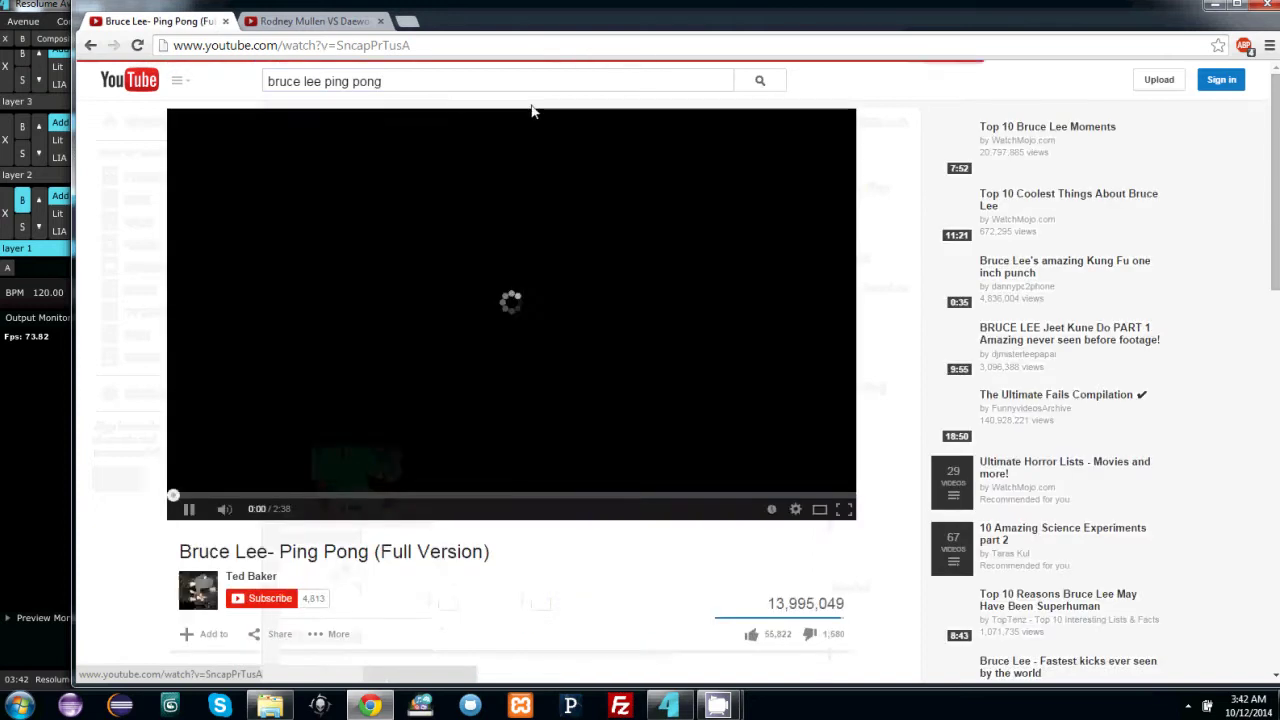
# Copy the video's web address, pause it at 0:05, and minimize Chrome
pyautogui.click(373, 47)
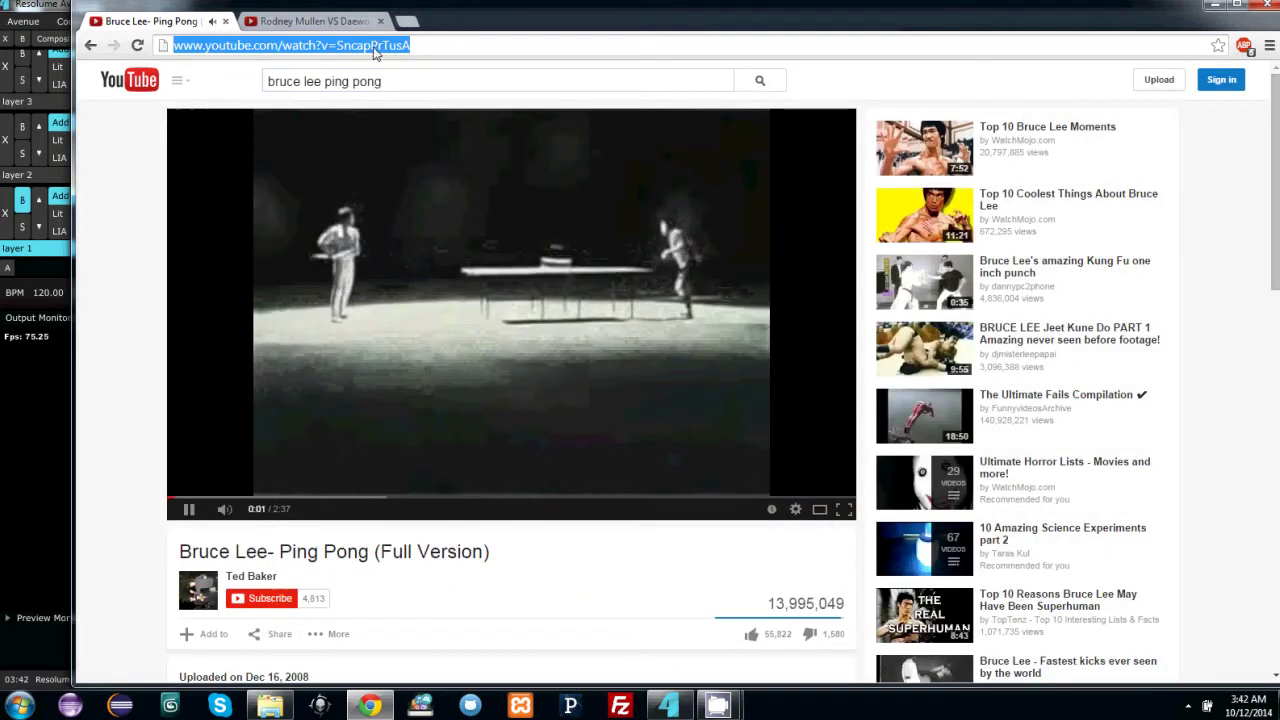
pyautogui.rightClick(373, 47)
pyautogui.click(409, 105)
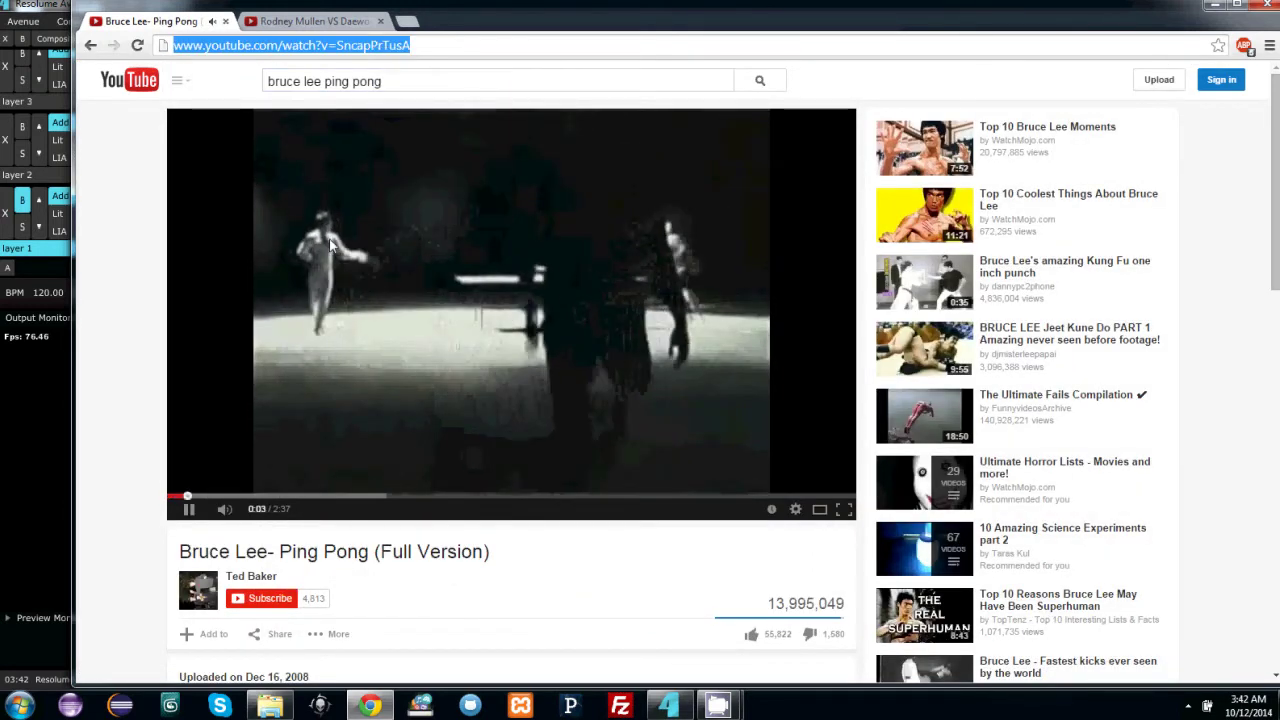
pyautogui.click(186, 512)
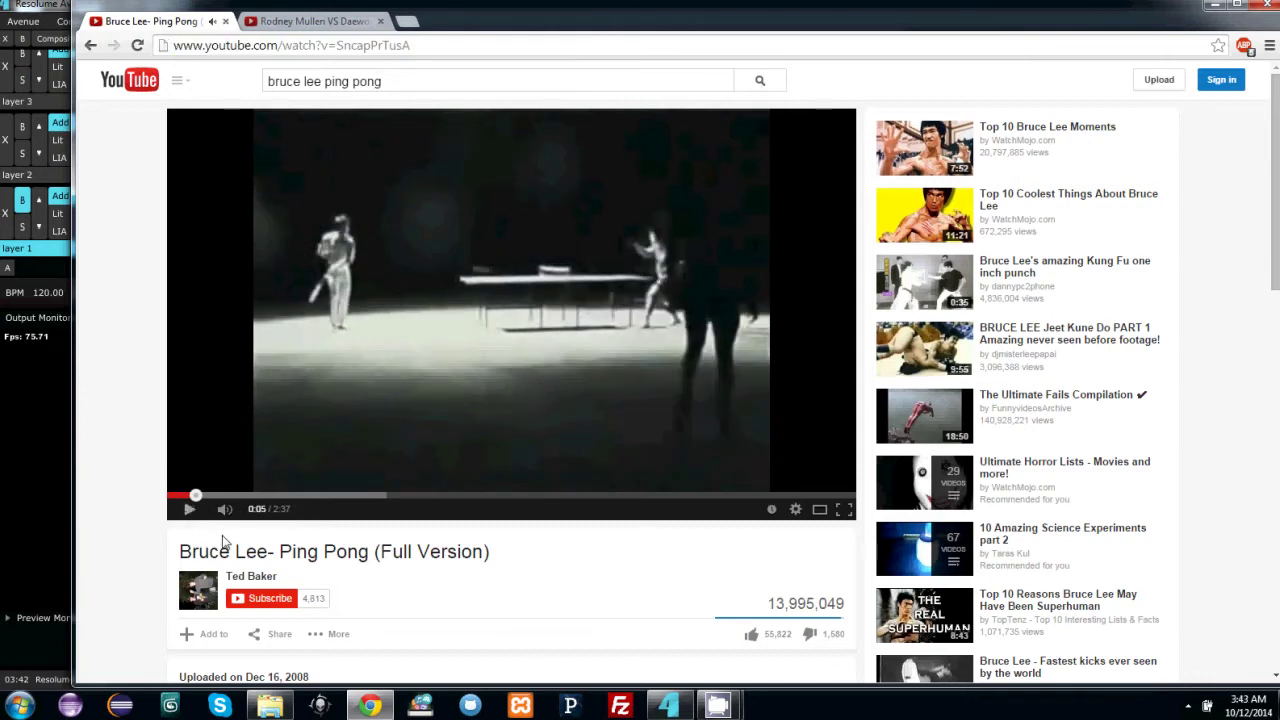
pyautogui.click(1214, 5)
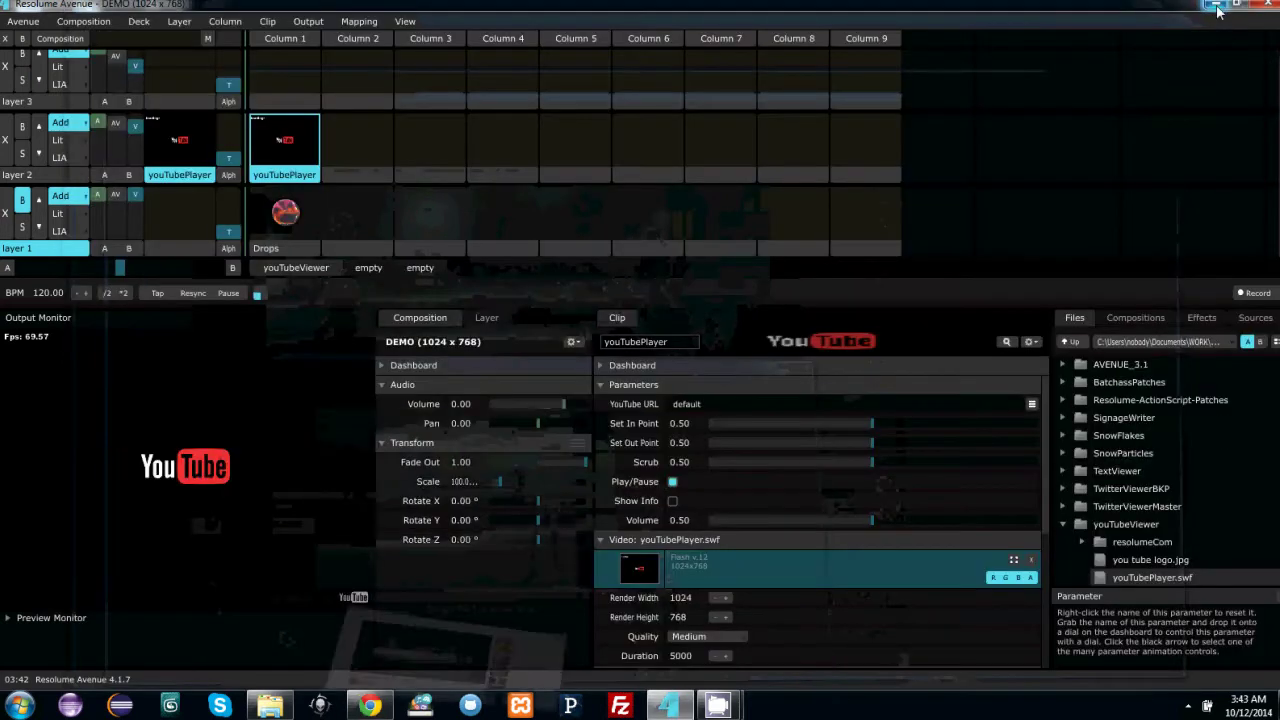
# Paste the Bruce Lee video address into the clip's YouTube URL field so it streams
pyautogui.click(703, 404)
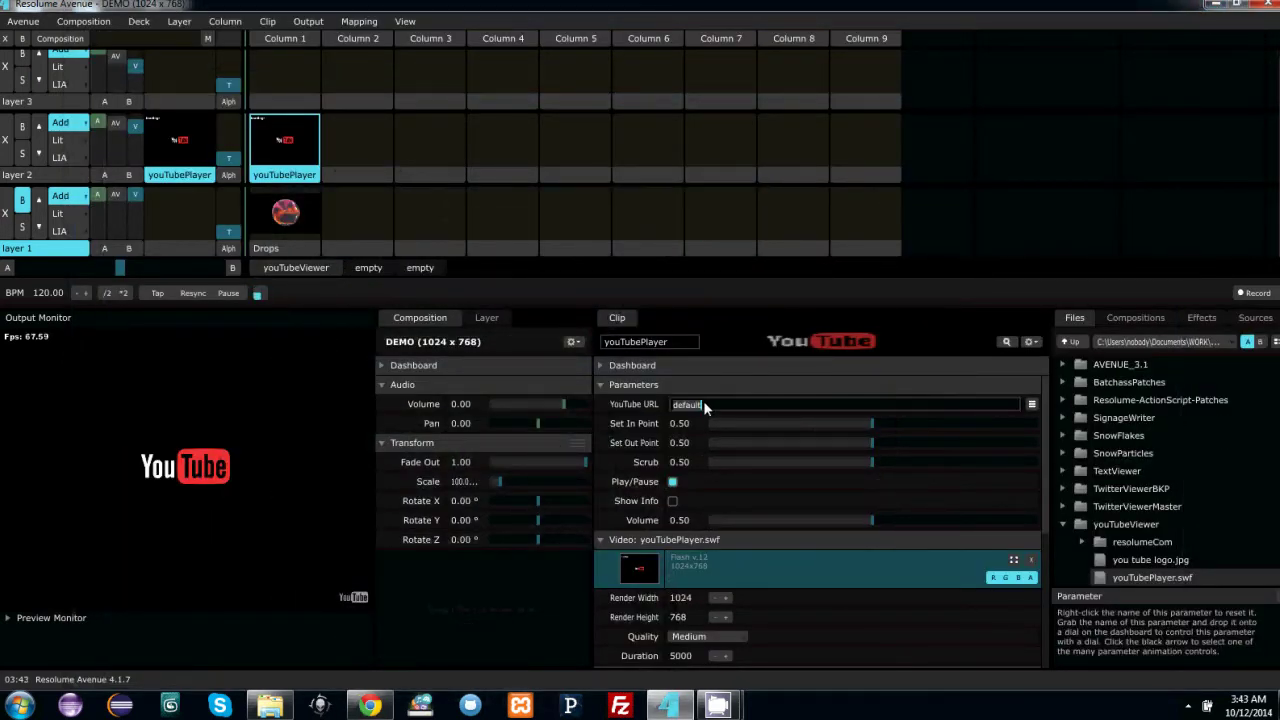
pyautogui.rightClick(703, 404)
pyautogui.click(662, 311)
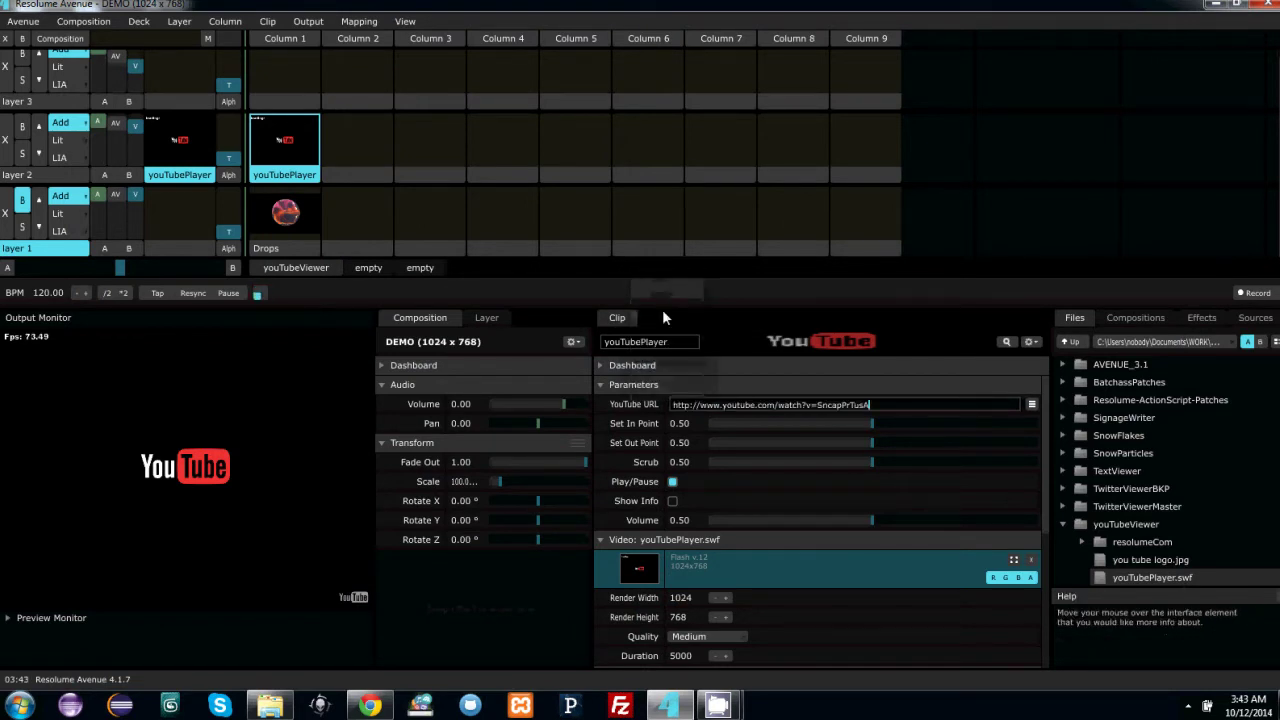
pyautogui.press('Return')
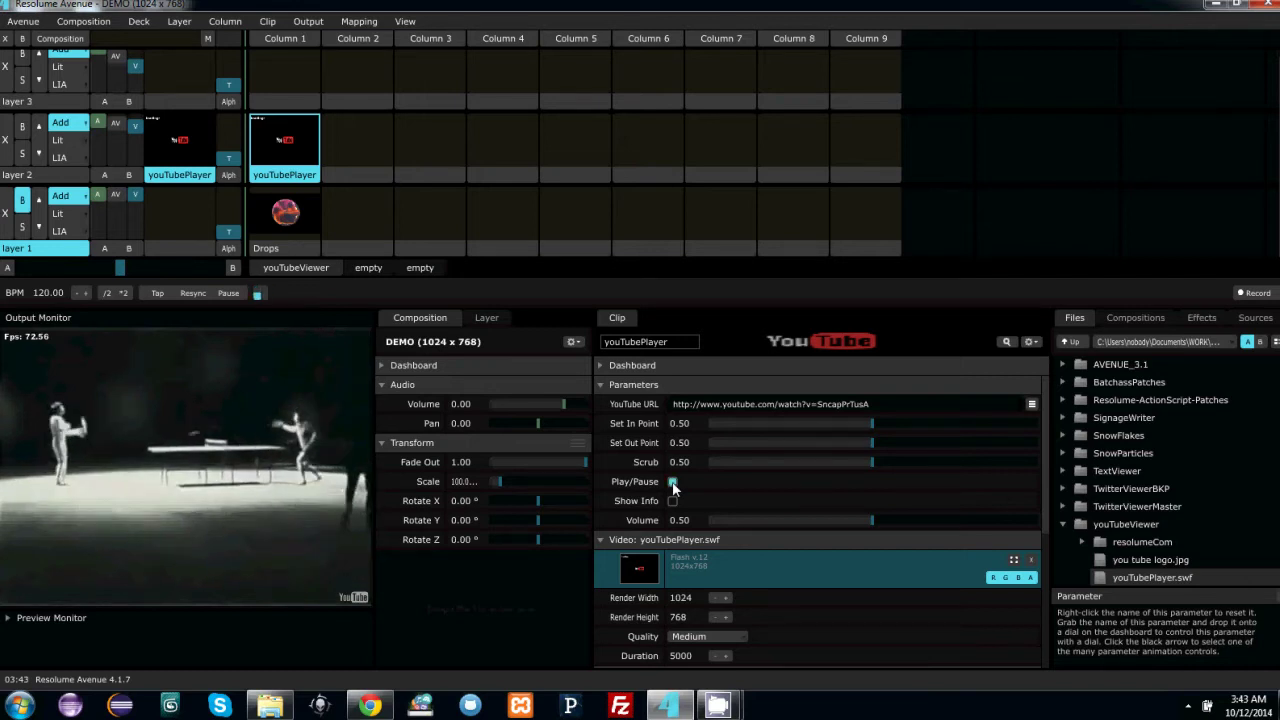
pyautogui.moveTo(875, 523); pyautogui.dragTo(692, 530)
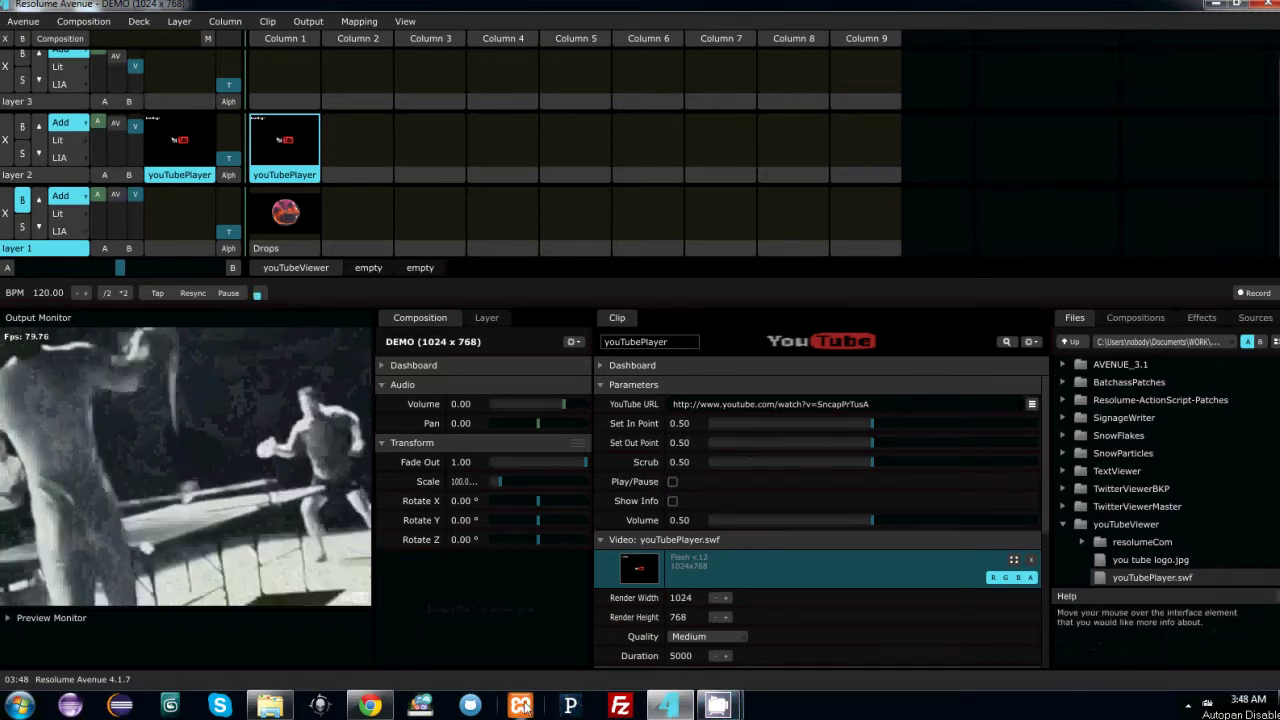
# Play and pause the Rodney Mullen VS Daewon Song video, select its address, minimize Chrome
pyautogui.click(409, 676)
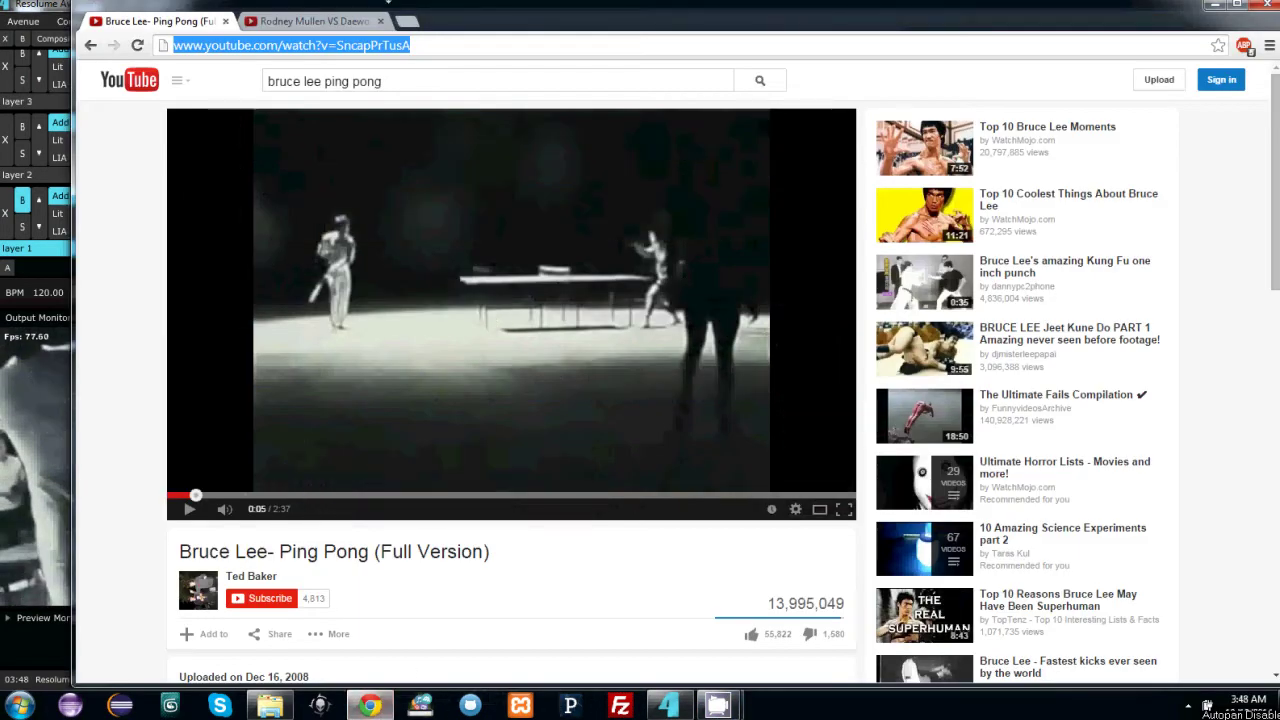
pyautogui.click(320, 20)
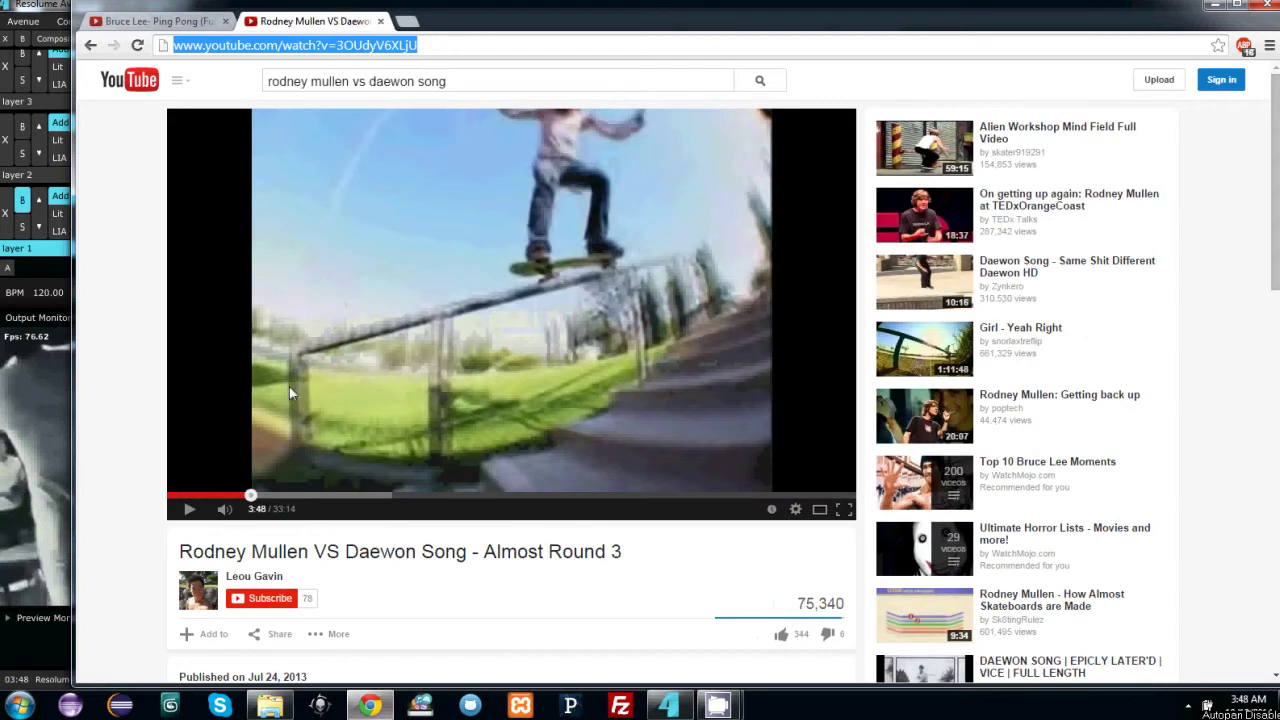
pyautogui.click(189, 509)
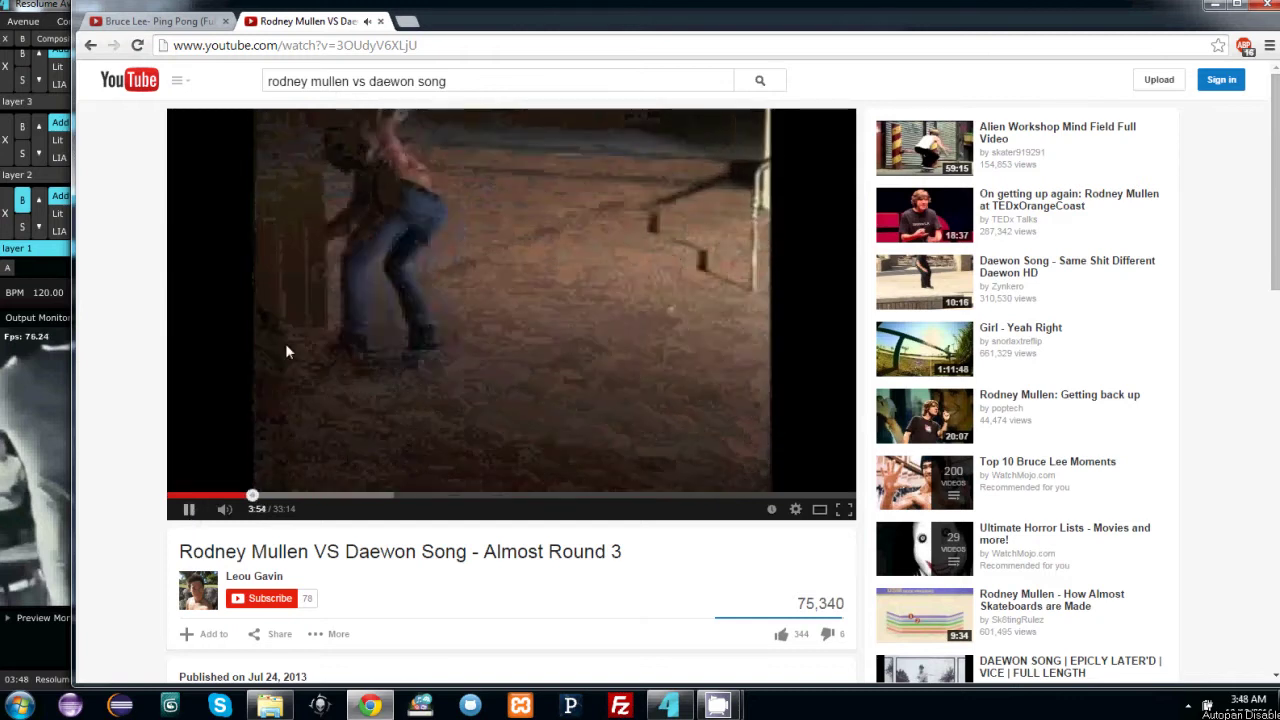
pyautogui.click(189, 509)
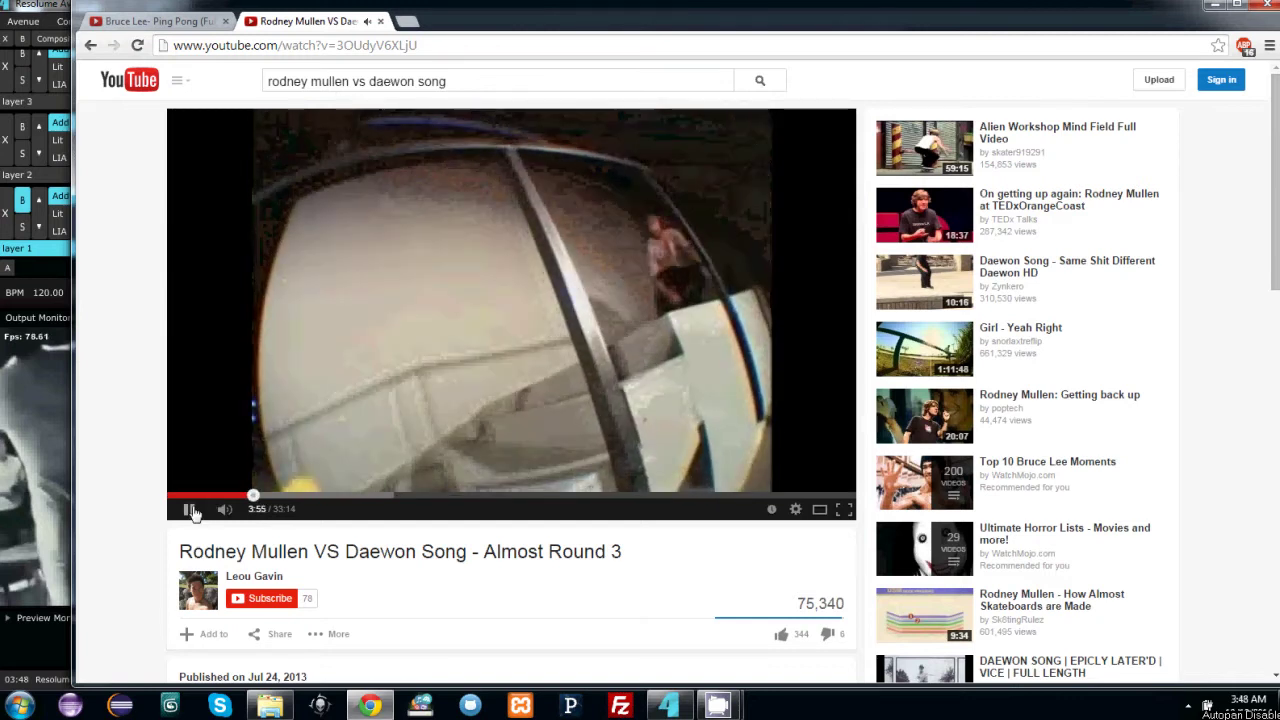
pyautogui.click(300, 45)
pyautogui.hotkey('ctrl', 'c')
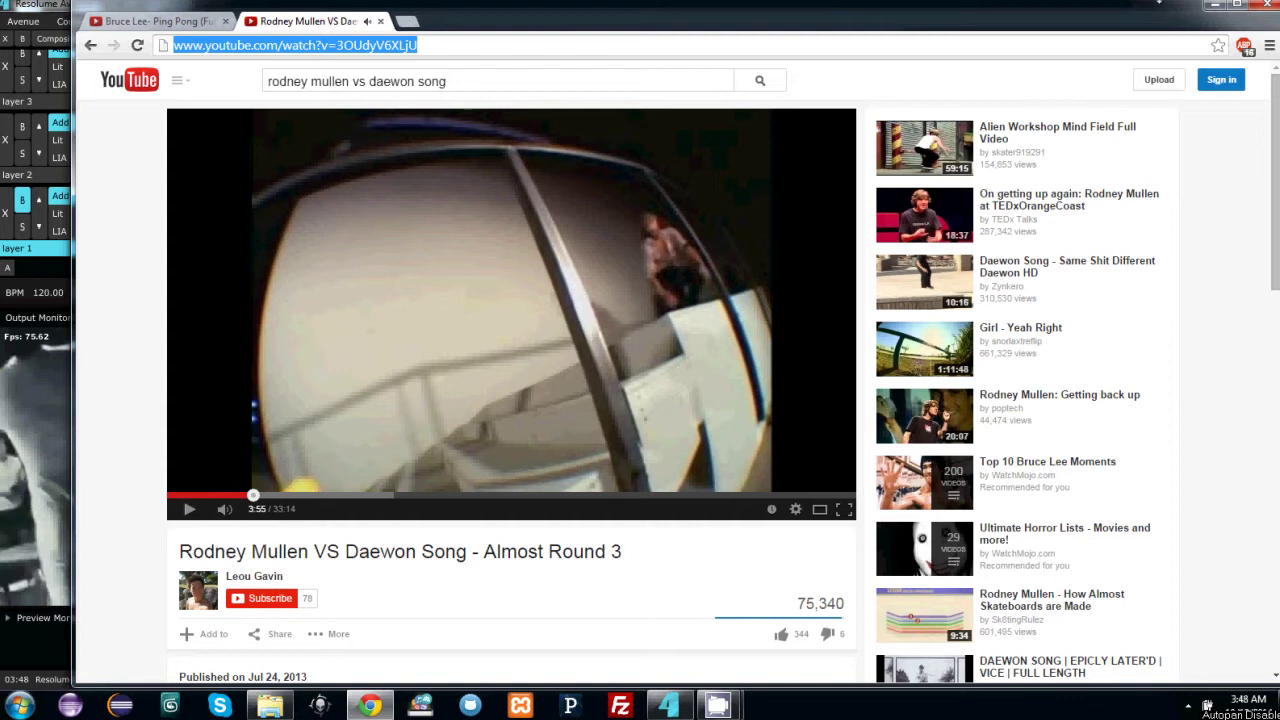
pyautogui.click(1214, 5)
# Paste the Rodney Mullen URL into the YouTube URL field, which fails with error 150
pyautogui.click(797, 405)
pyautogui.hotkey('ctrl', 'v')
pyautogui.press('Return')
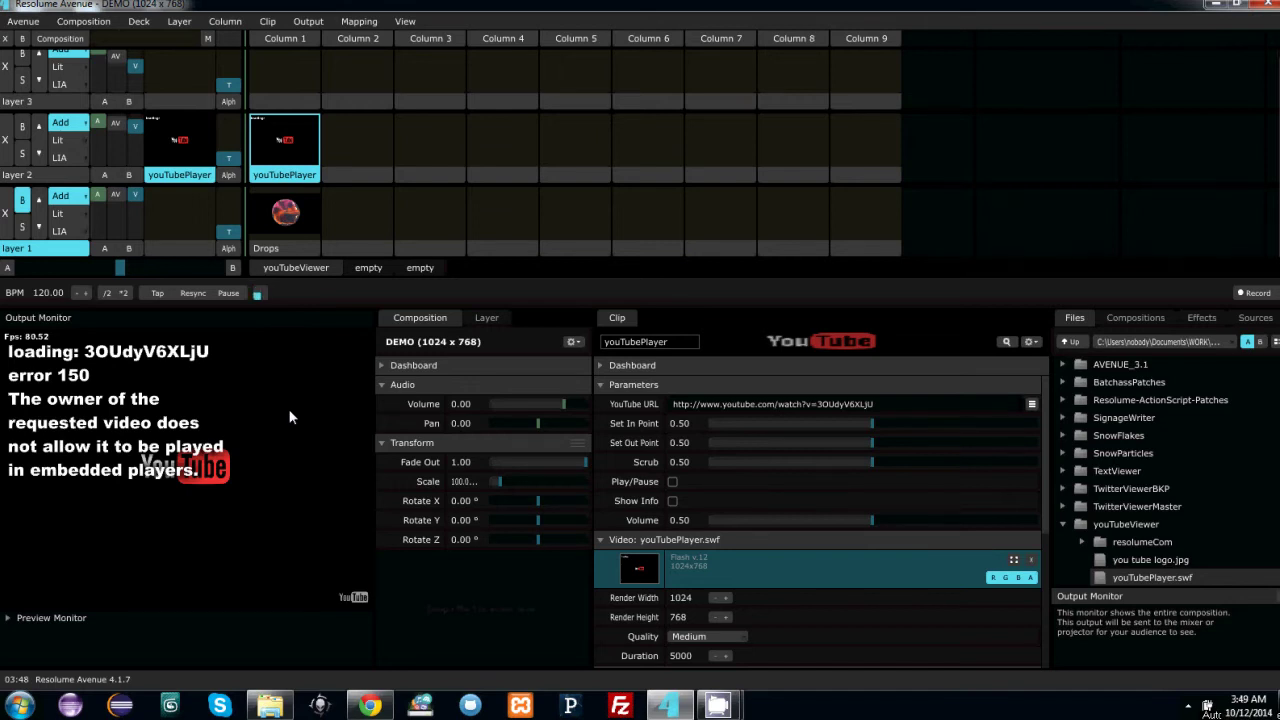
# Select the Bruce Lee video's full address in Chrome and return to the clip's URL field
pyautogui.click(377, 639)
pyautogui.click(172, 24)
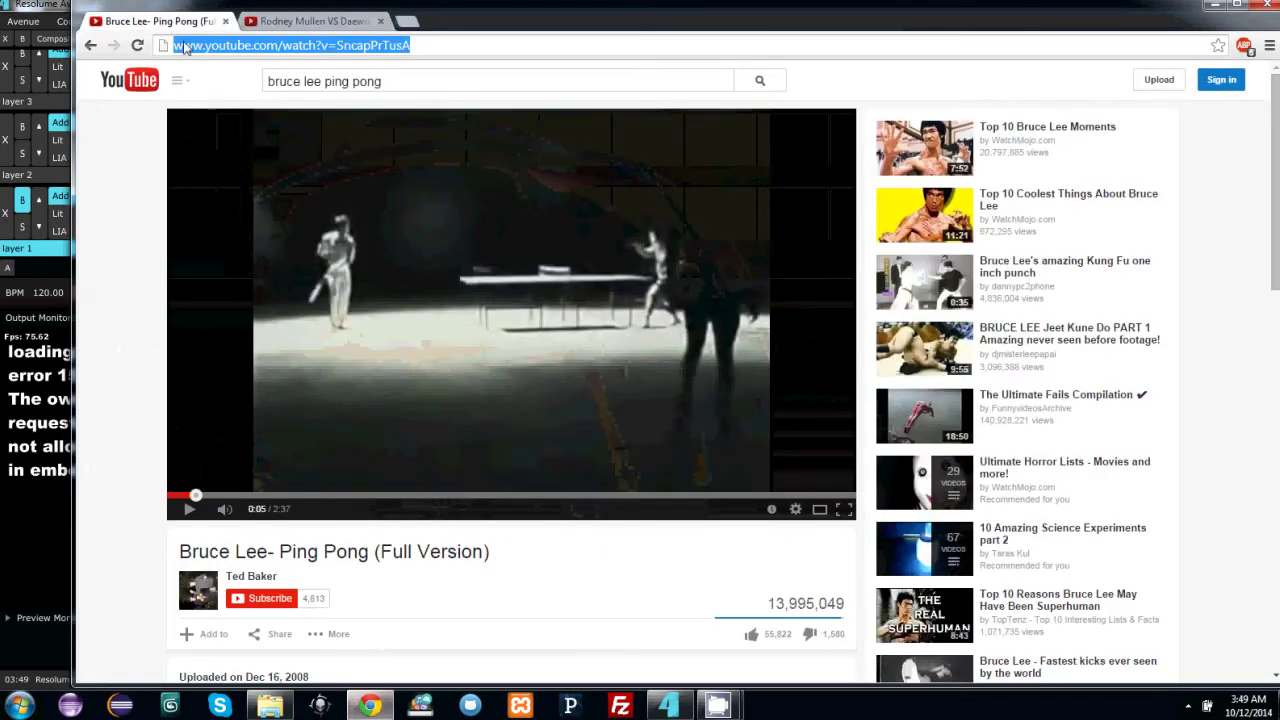
pyautogui.tripleClick(226, 47)
pyautogui.hotkey('ctrl', 'c')
pyautogui.click(1213, 5)
pyautogui.click(794, 401)
# Load the Bruce Lee URL and set the clip's in point to 0.00 and out point to 0.05
pyautogui.hotkey('ctrl', 'v')
pyautogui.press('Return')
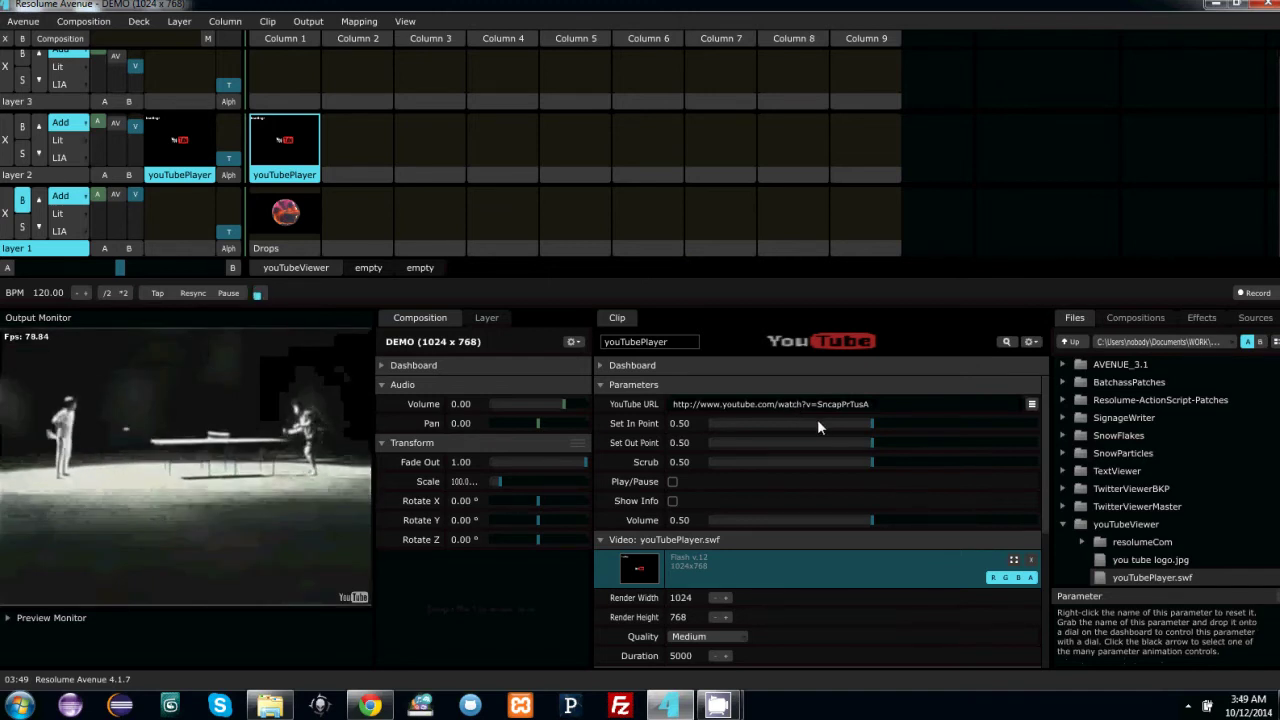
pyautogui.moveTo(873, 461); pyautogui.dragTo(1036, 462)
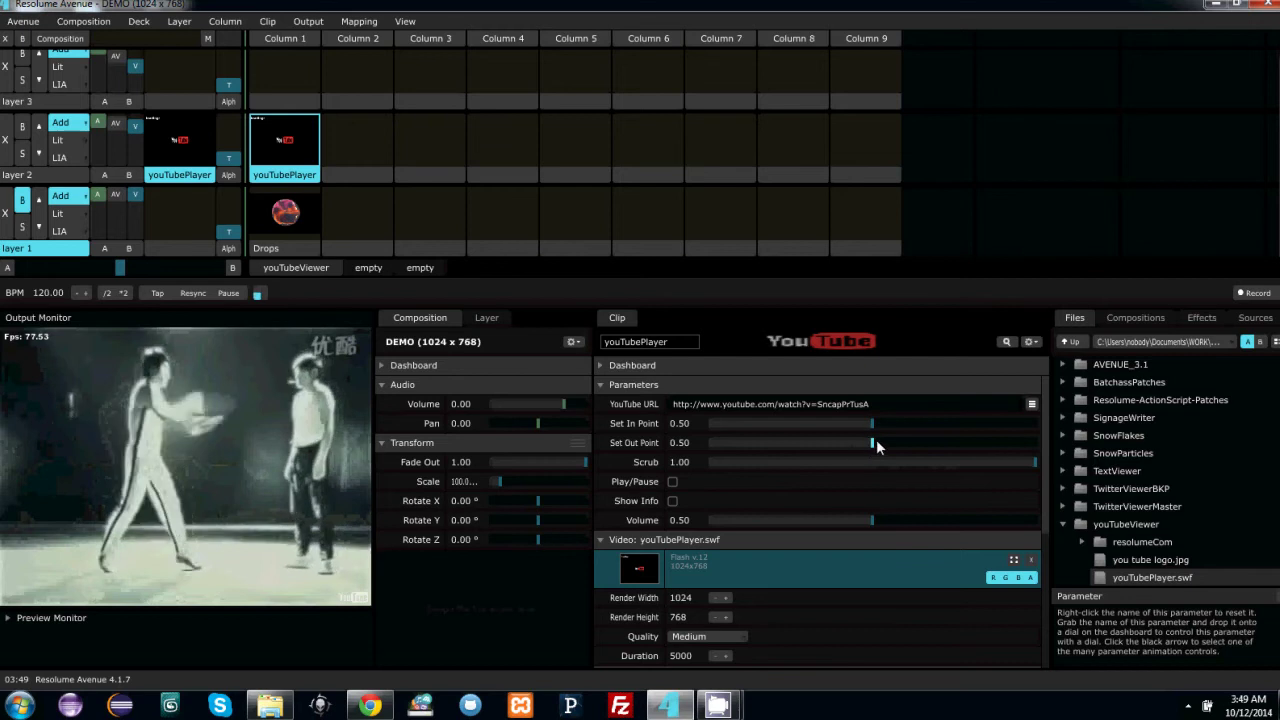
pyautogui.moveTo(872, 447); pyautogui.dragTo(710, 445)
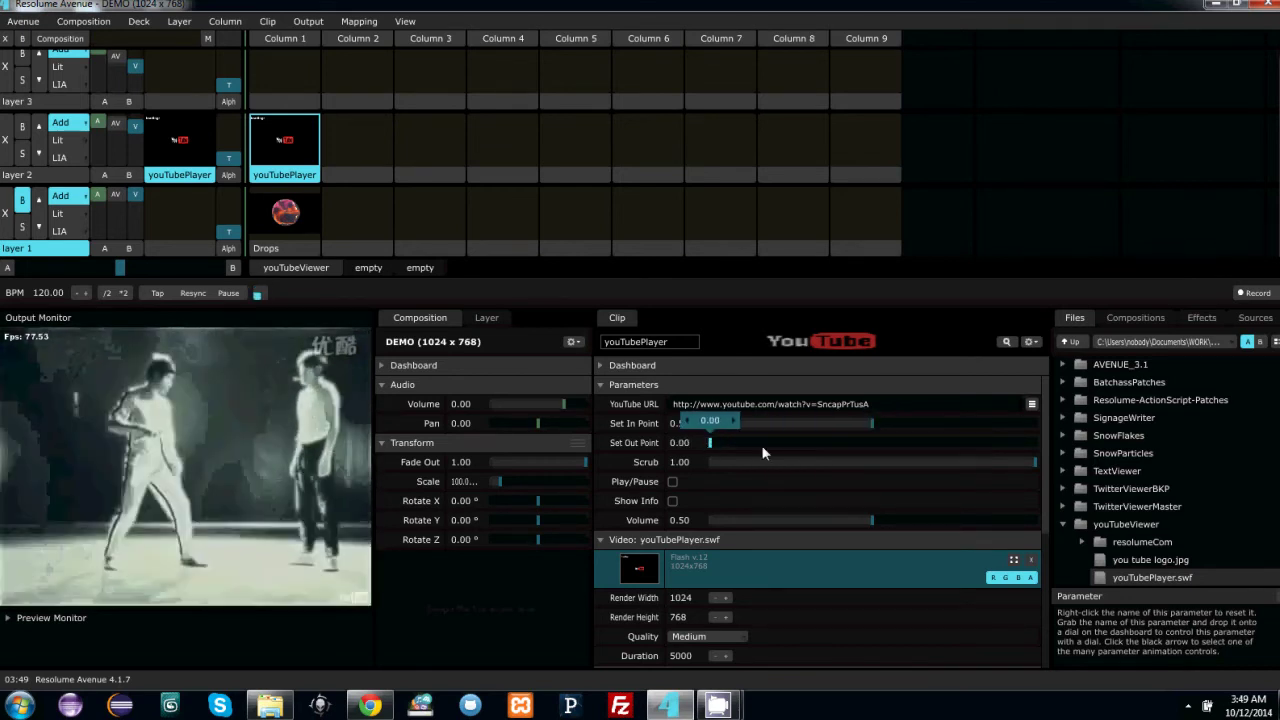
pyautogui.moveTo(871, 429); pyautogui.dragTo(727, 445)
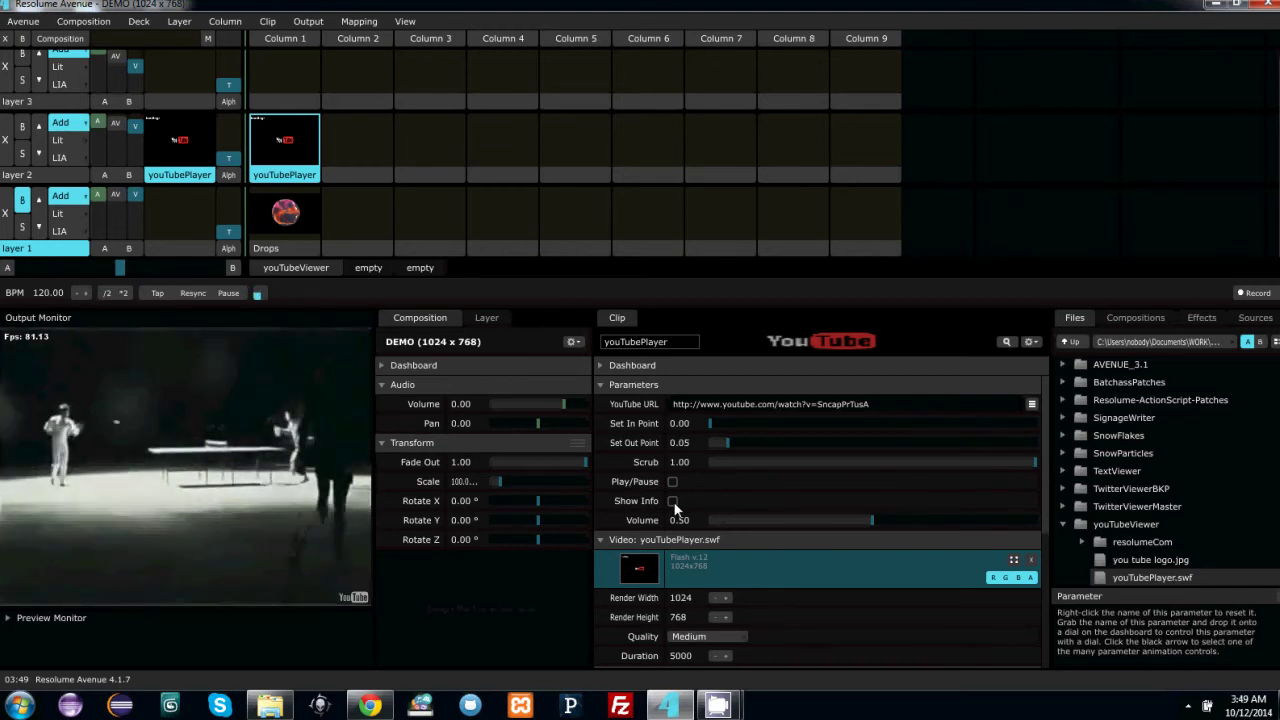
# With Show Info on, set the in point to 0.03 and scrub to 0.08, then turn Show Info off
pyautogui.click(673, 501)
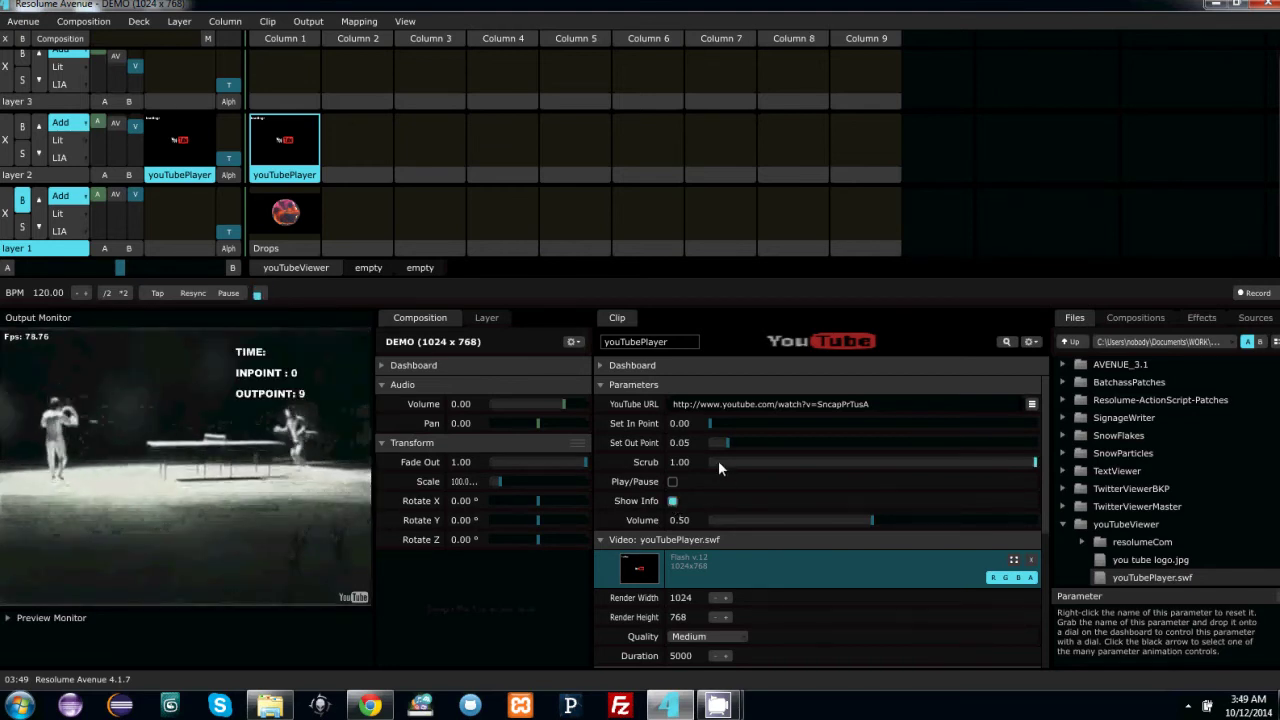
pyautogui.moveTo(708, 425); pyautogui.dragTo(721, 425)
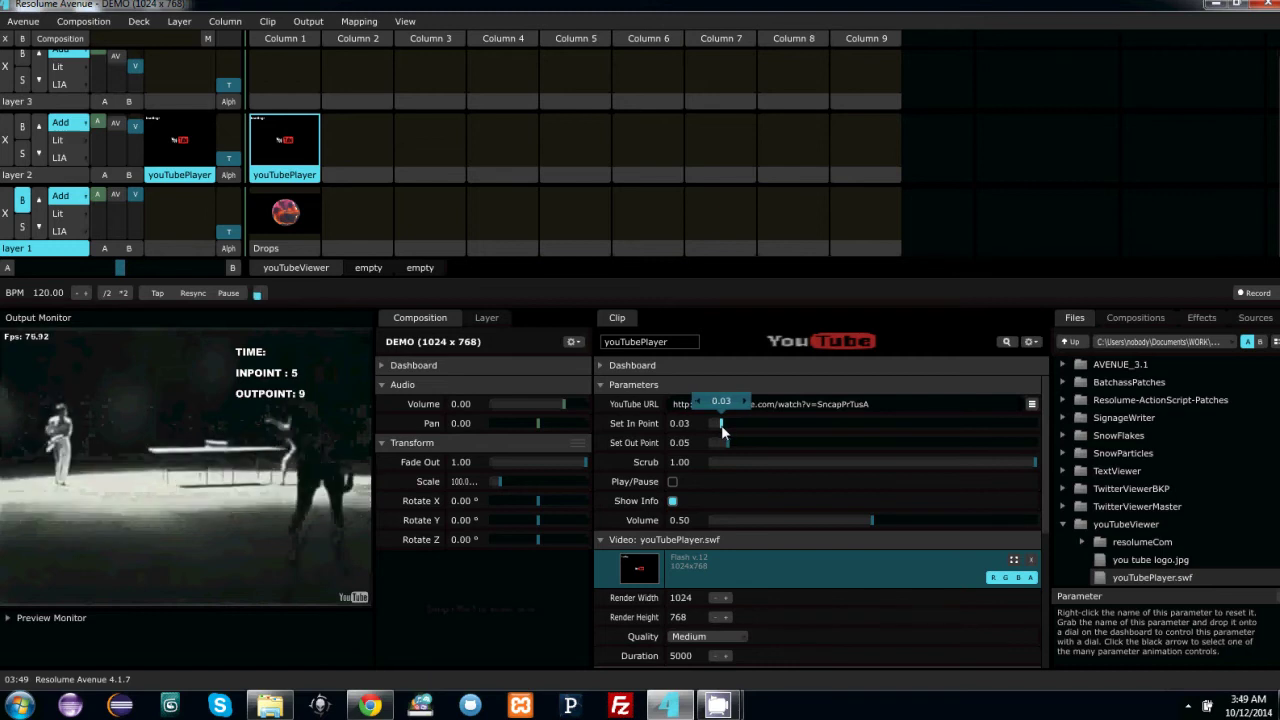
pyautogui.moveTo(1035, 462); pyautogui.dragTo(741, 463)
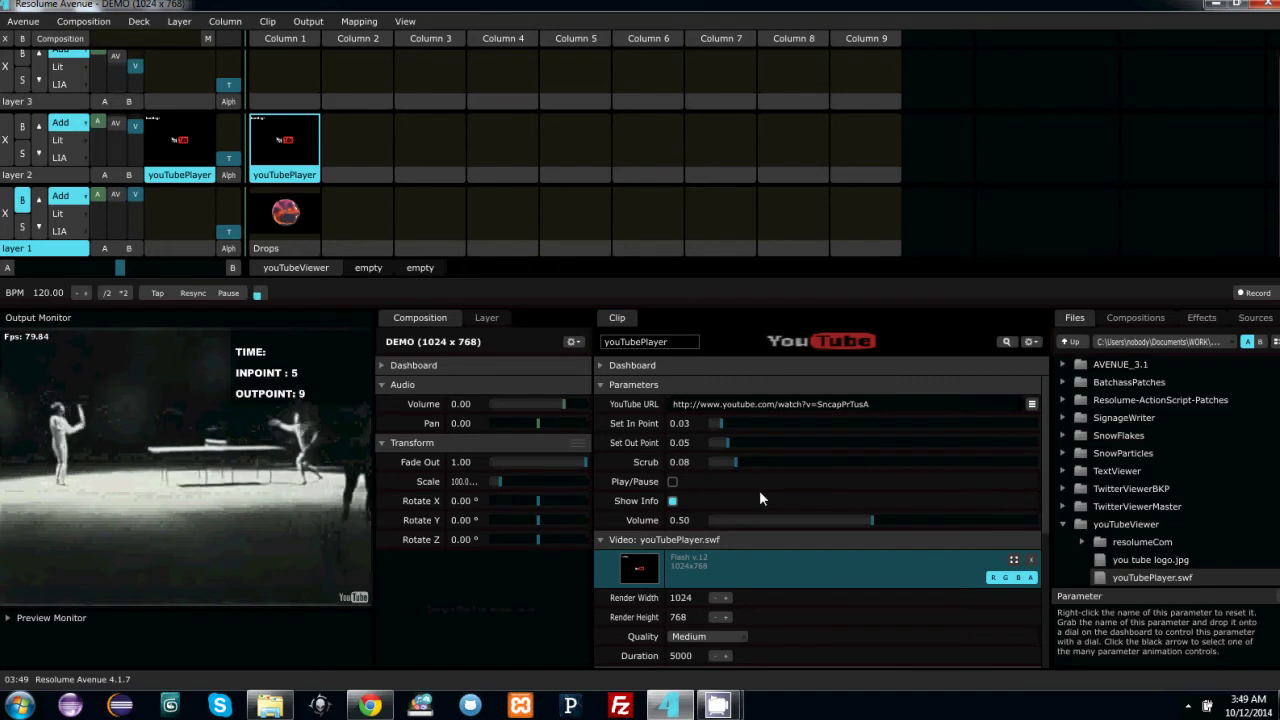
pyautogui.click(672, 501)
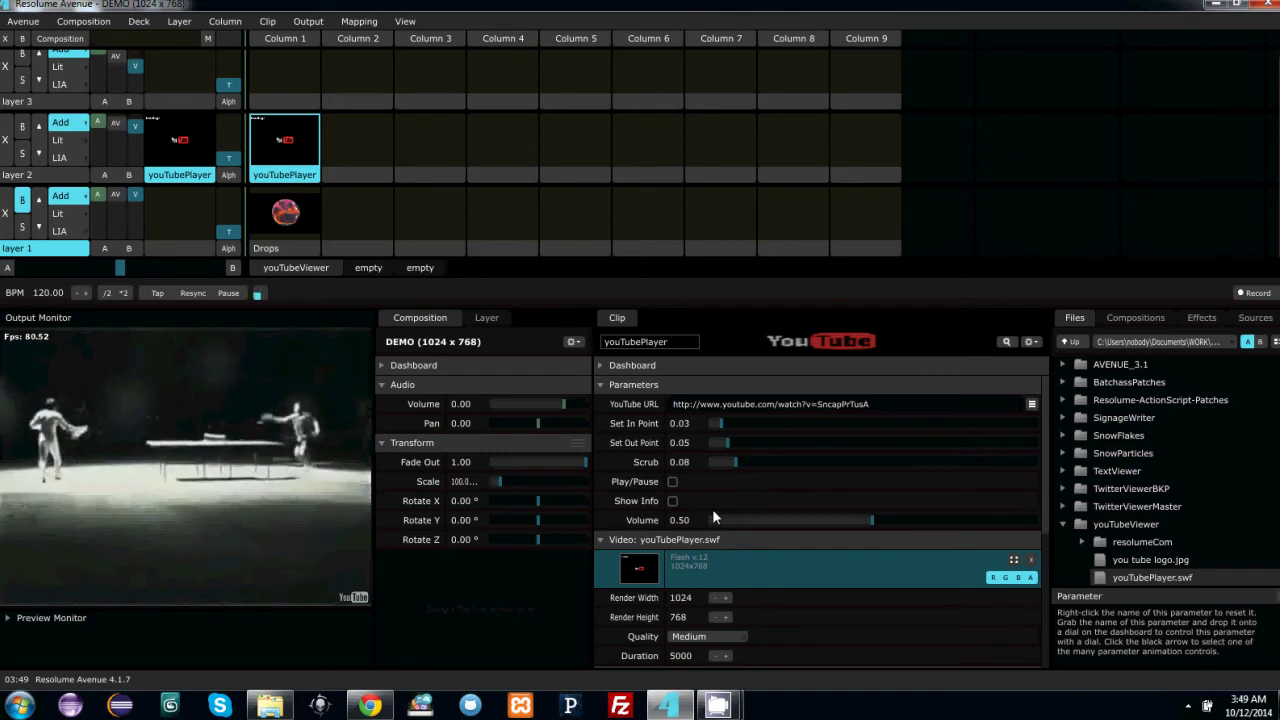
# Scale the clip up slightly, add Delay RGB, lower layer 2's opacity, and play Drops on layer 1
pyautogui.scroll(-5, 860, 505)
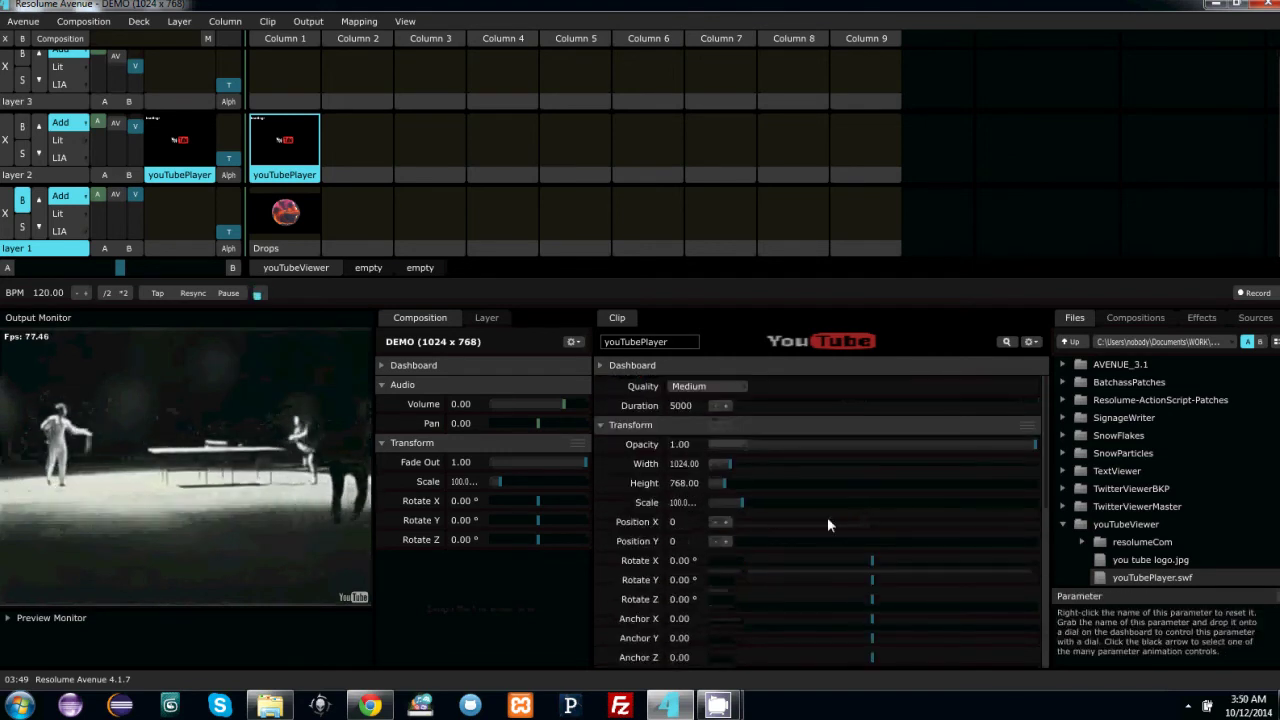
pyautogui.moveTo(740, 503); pyautogui.dragTo(790, 507)
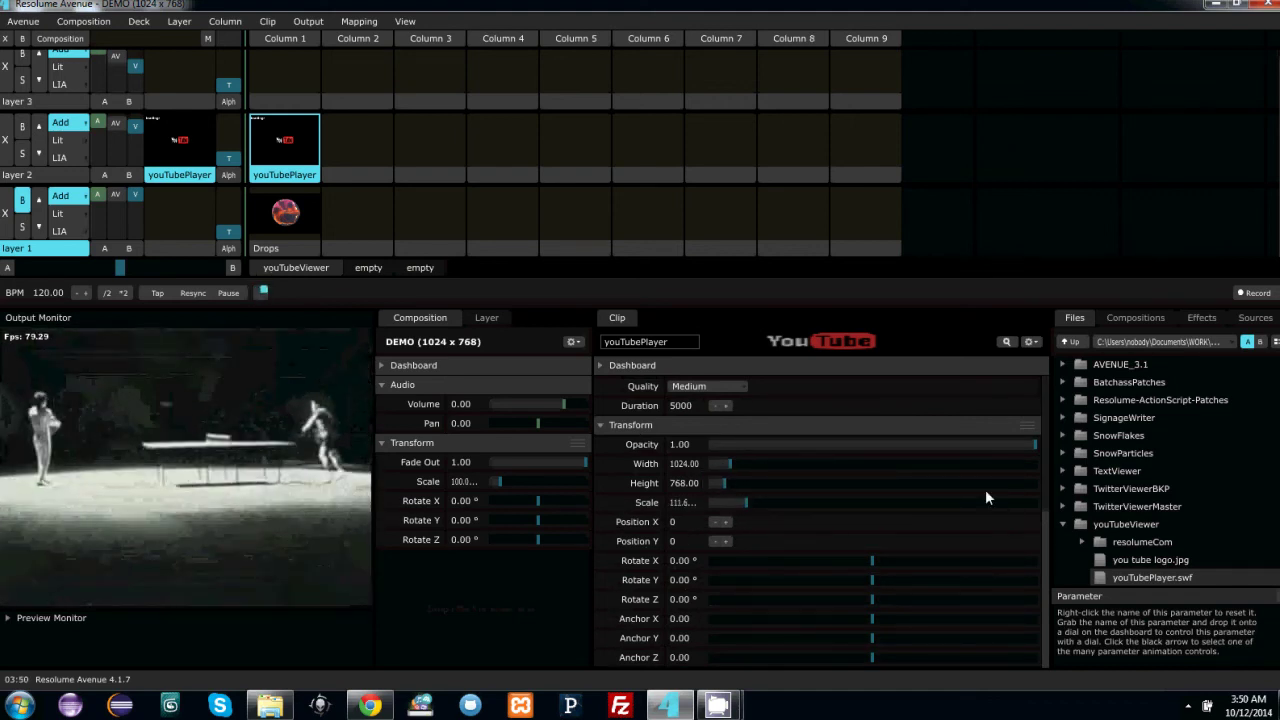
pyautogui.click(1203, 318)
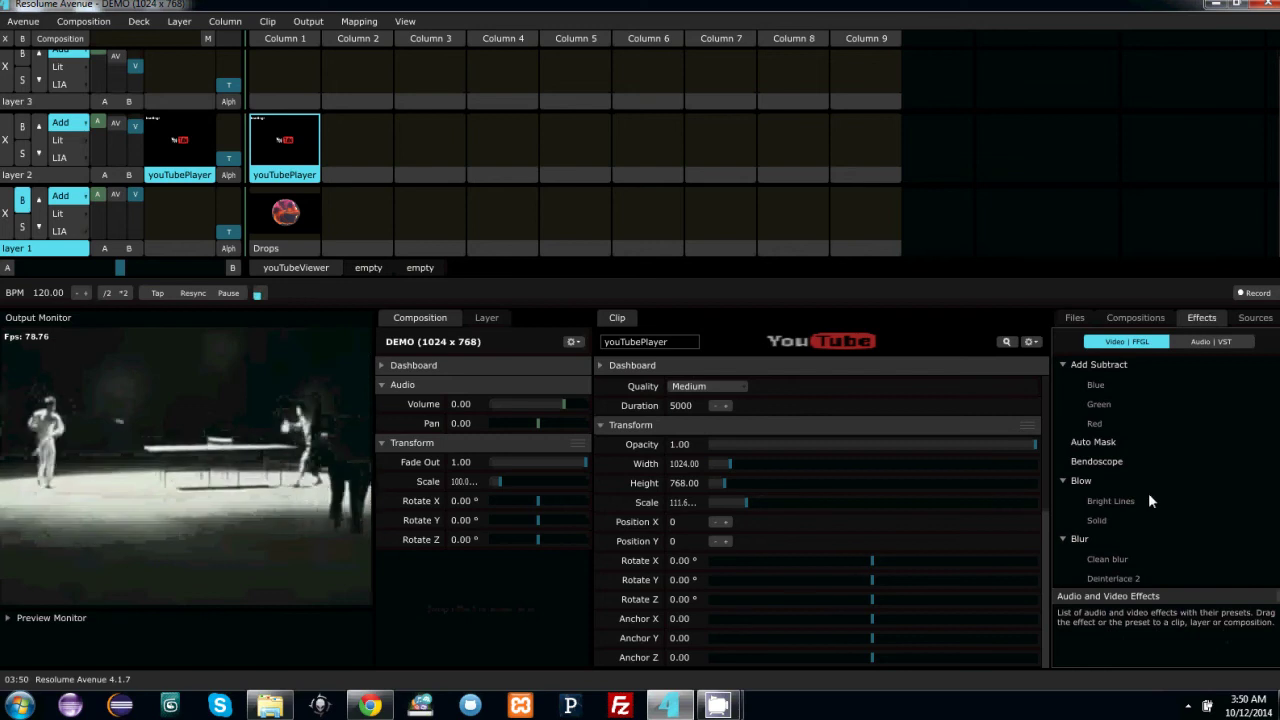
pyautogui.scroll(-10, 1140, 498)
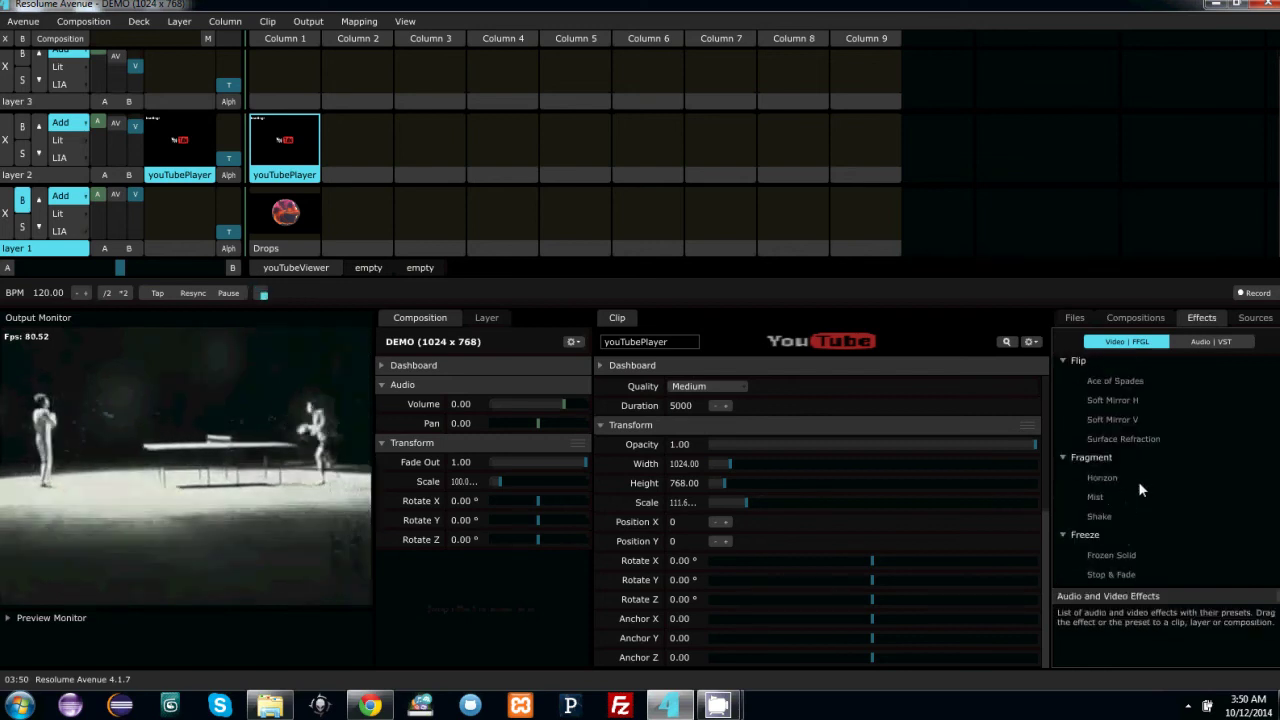
pyautogui.scroll(5, 1138, 481)
pyautogui.moveTo(1106, 393); pyautogui.dragTo(775, 546)
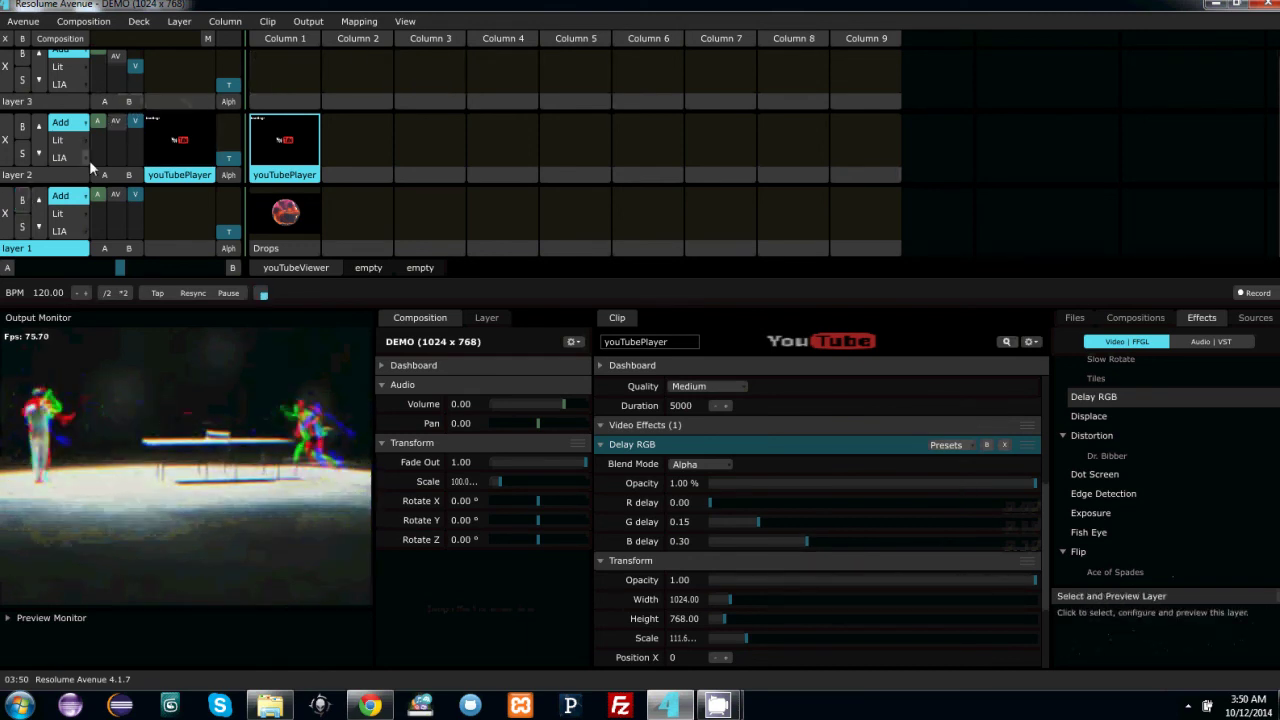
pyautogui.moveTo(134, 123)
pyautogui.mouseDown()
pyautogui.moveTo(136, 155)
pyautogui.moveTo(134, 118)
pyautogui.mouseUp()
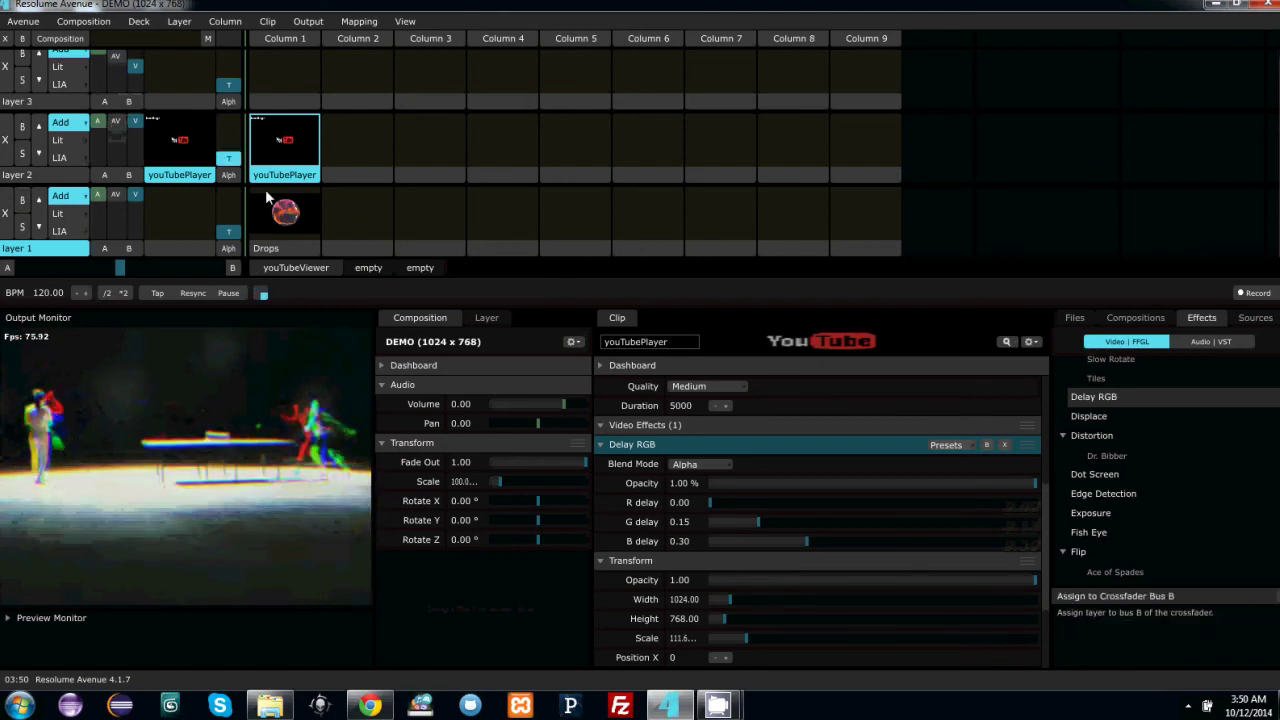
pyautogui.click(298, 215)
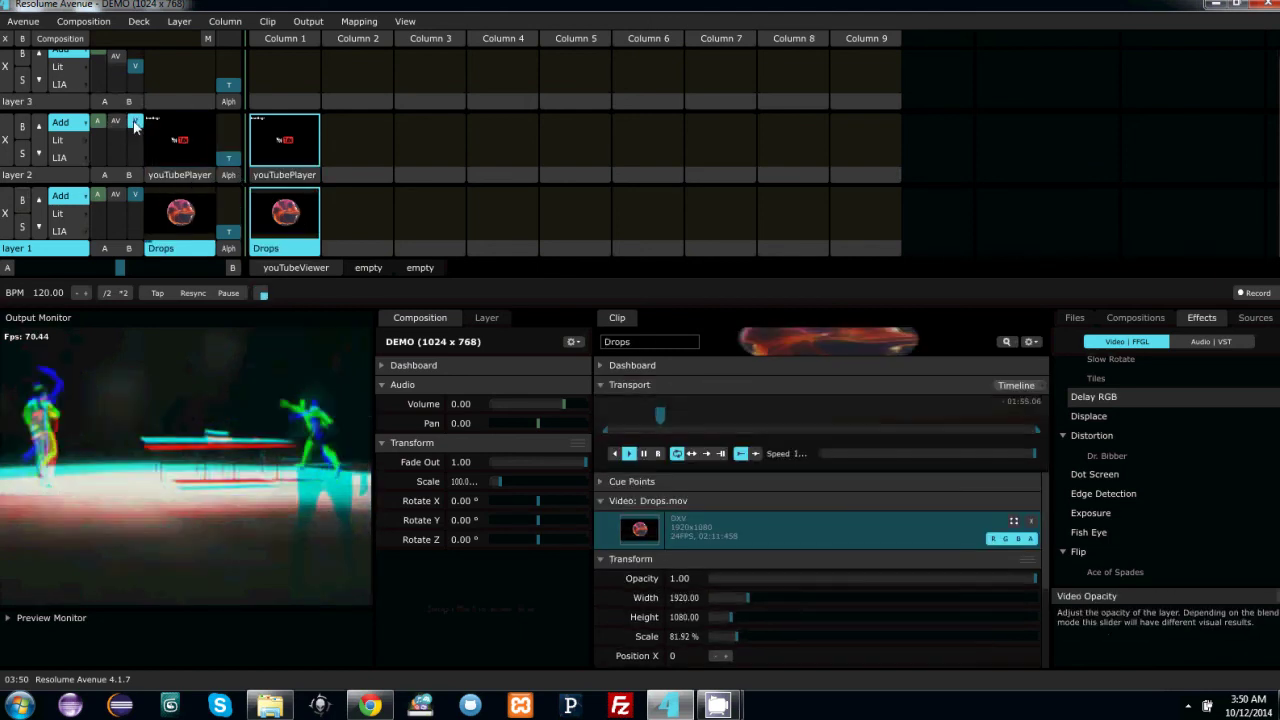